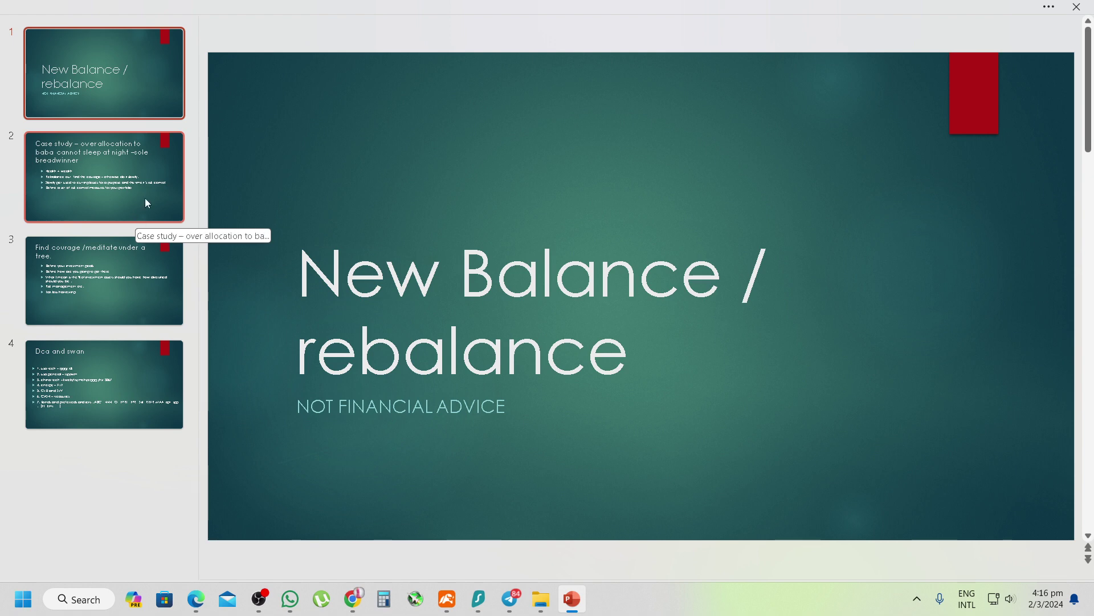
- Display slide 2, the over-allocation to BABA case study starting with 'Health = wealth'
click(147, 202)
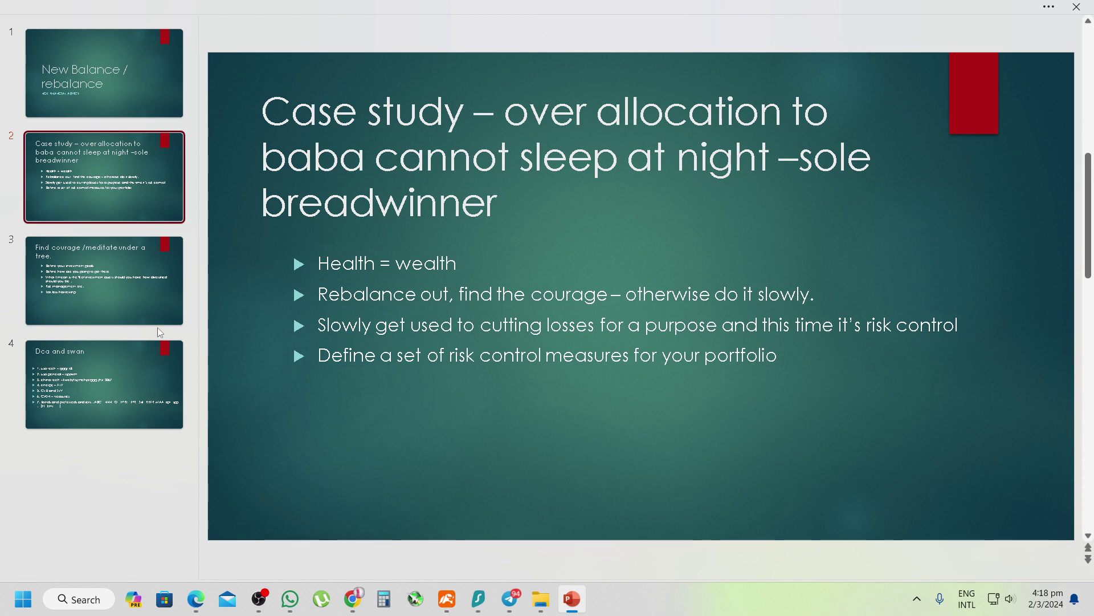
- Display slide 3, 'Find courage /meditate under a tree.', with its five investment-goal bullets
click(131, 313)
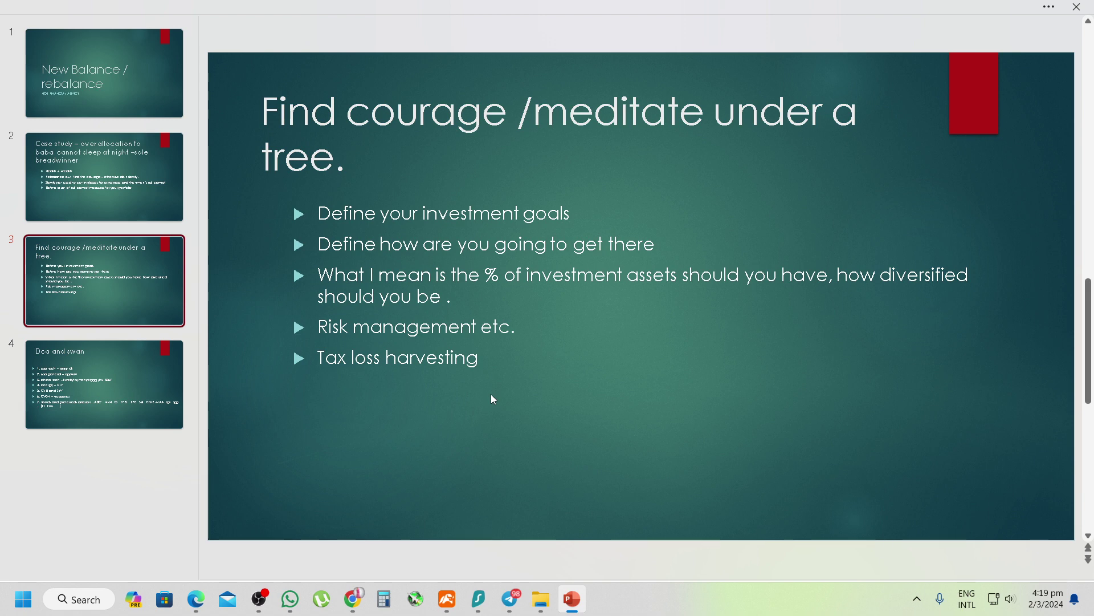
click(518, 331)
drag(517, 331, 354, 332)
click(445, 377)
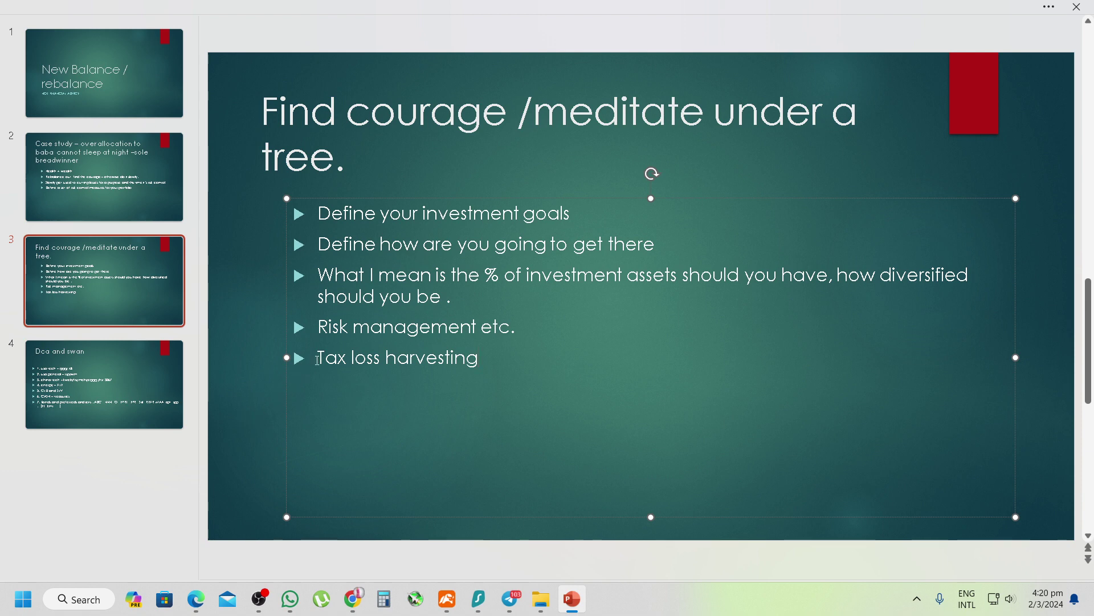
drag(317, 358, 479, 360)
click(472, 440)
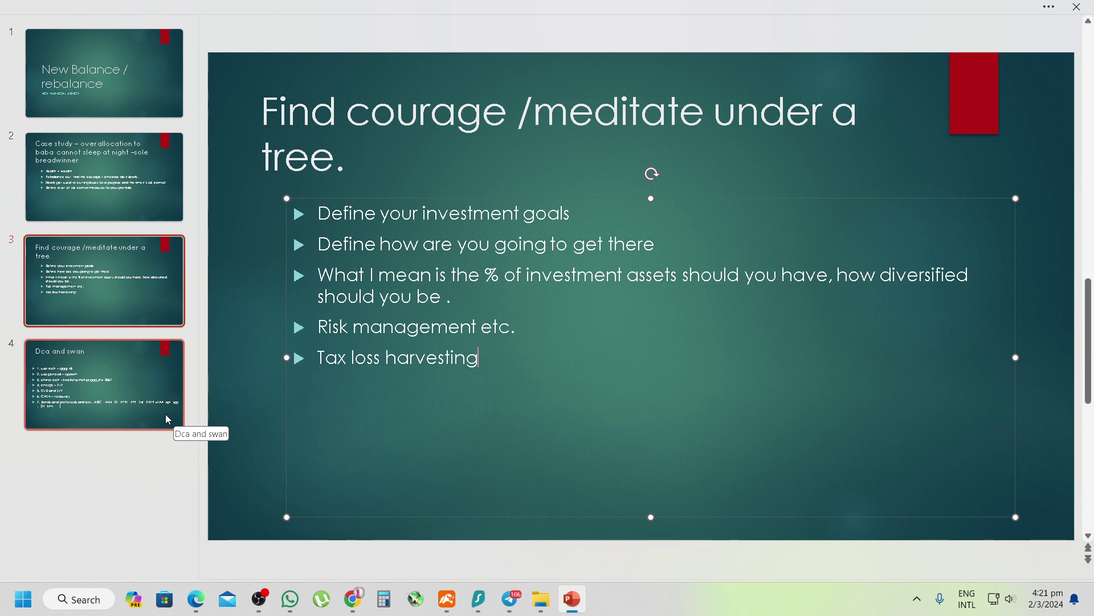
click(679, 167)
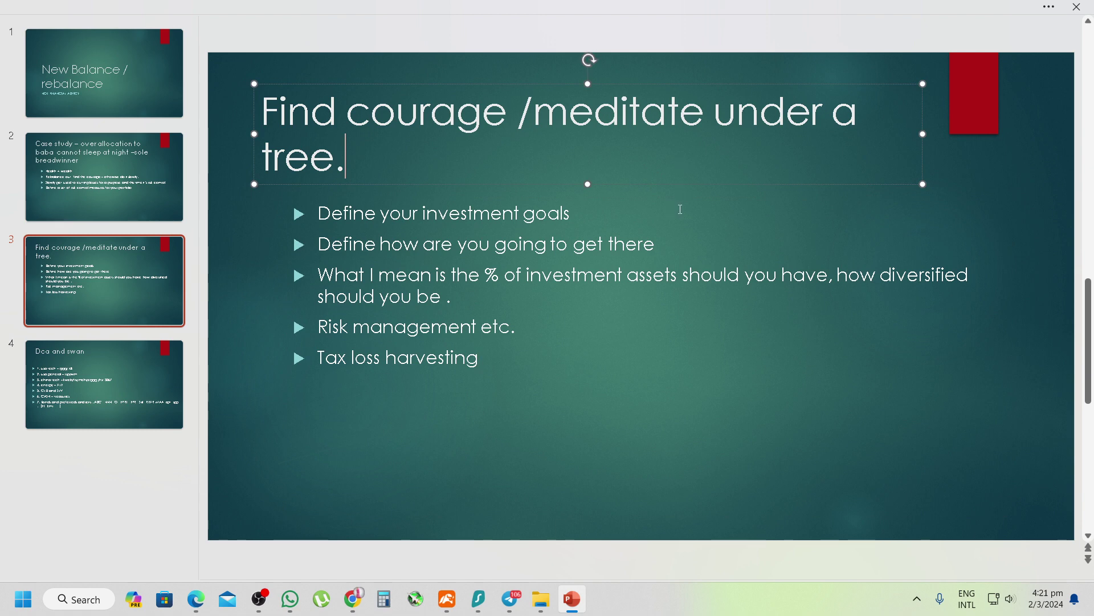
click(997, 177)
click(158, 190)
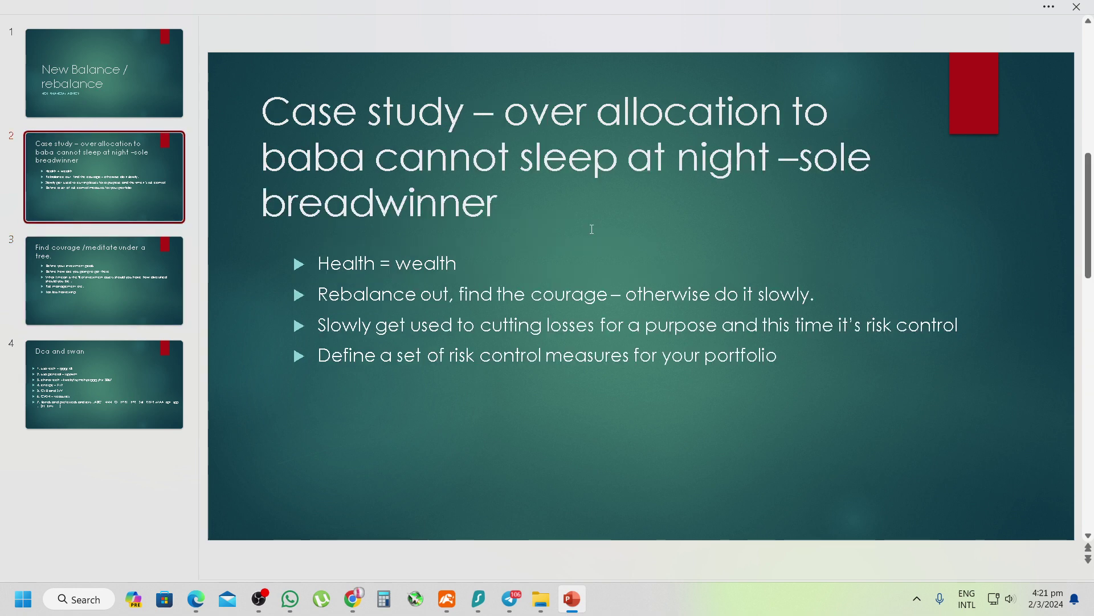
click(153, 308)
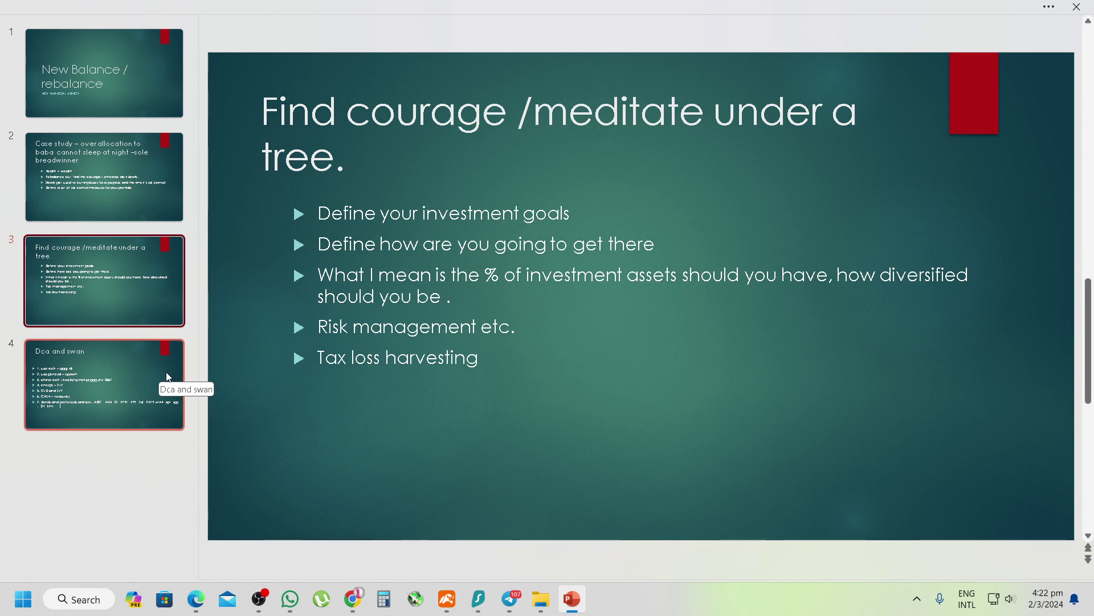
click(160, 416)
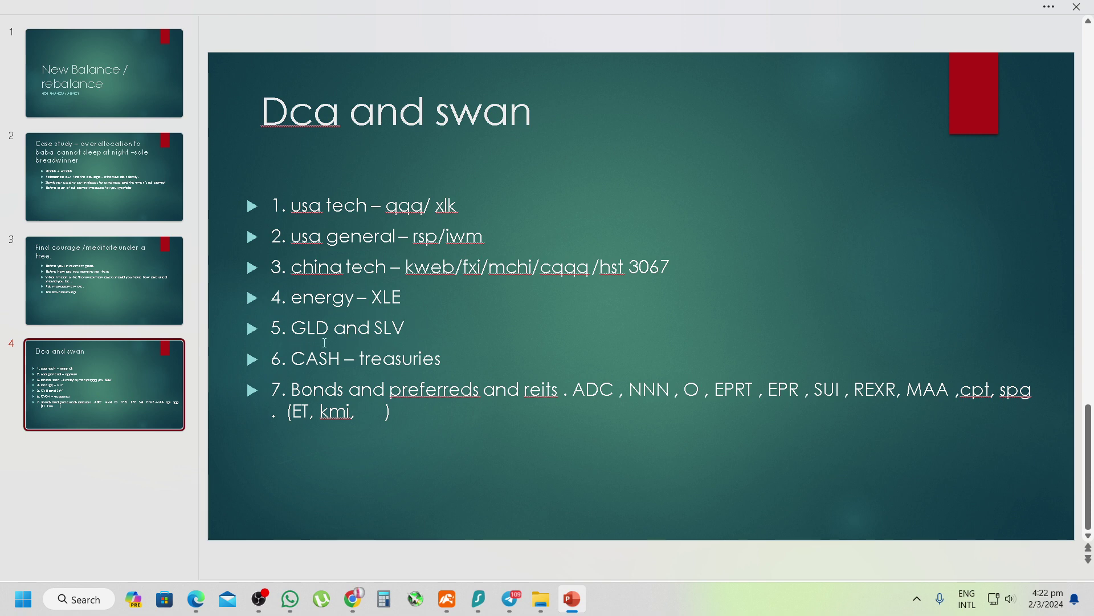
drag(292, 333, 406, 340)
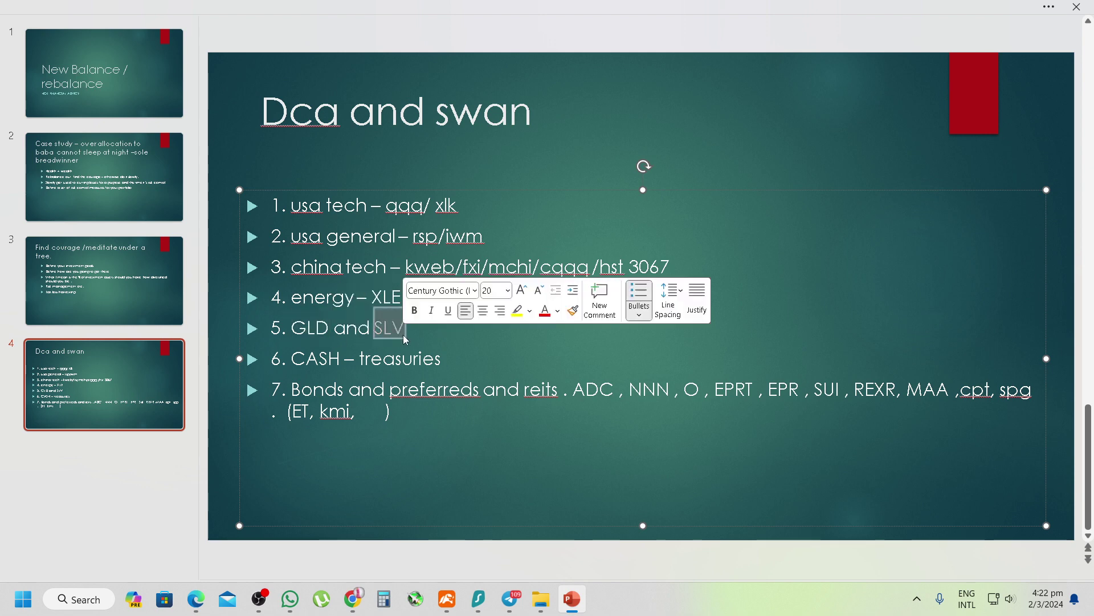
click(414, 358)
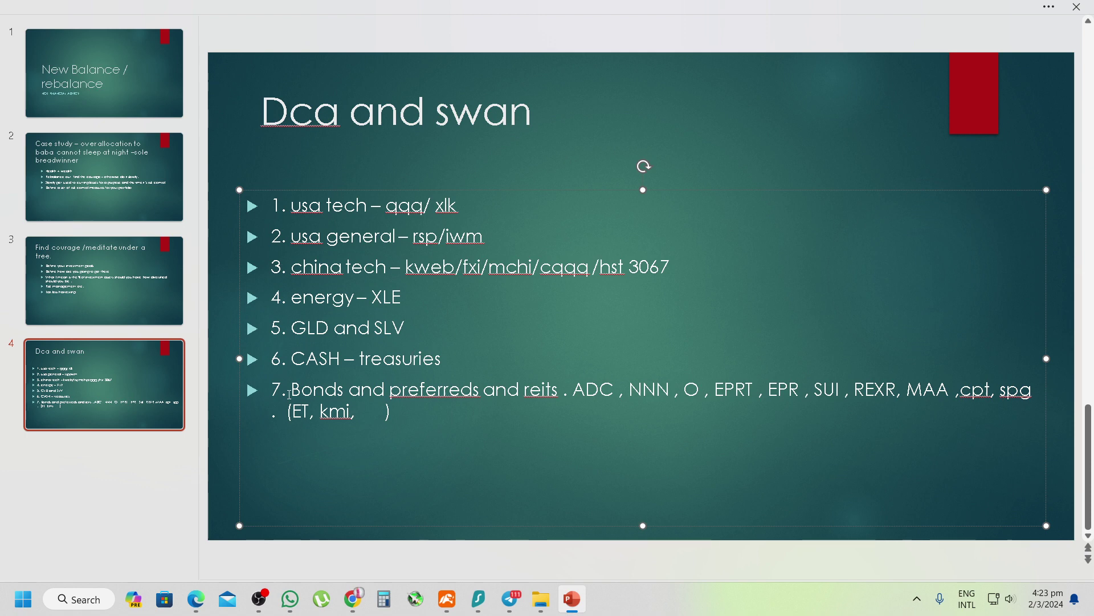
drag(295, 391, 460, 422)
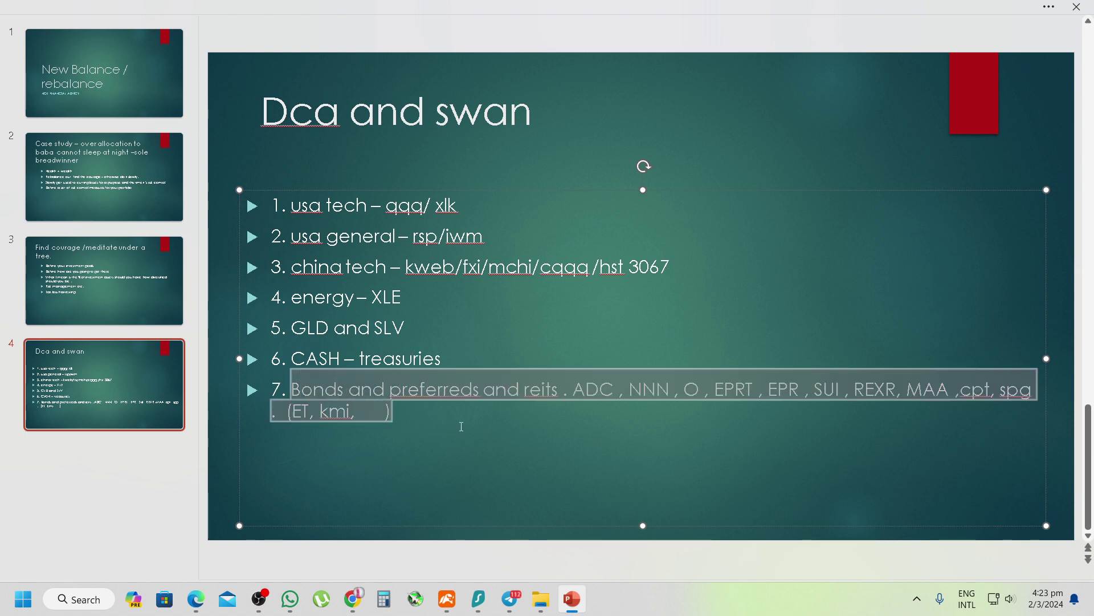
click(519, 468)
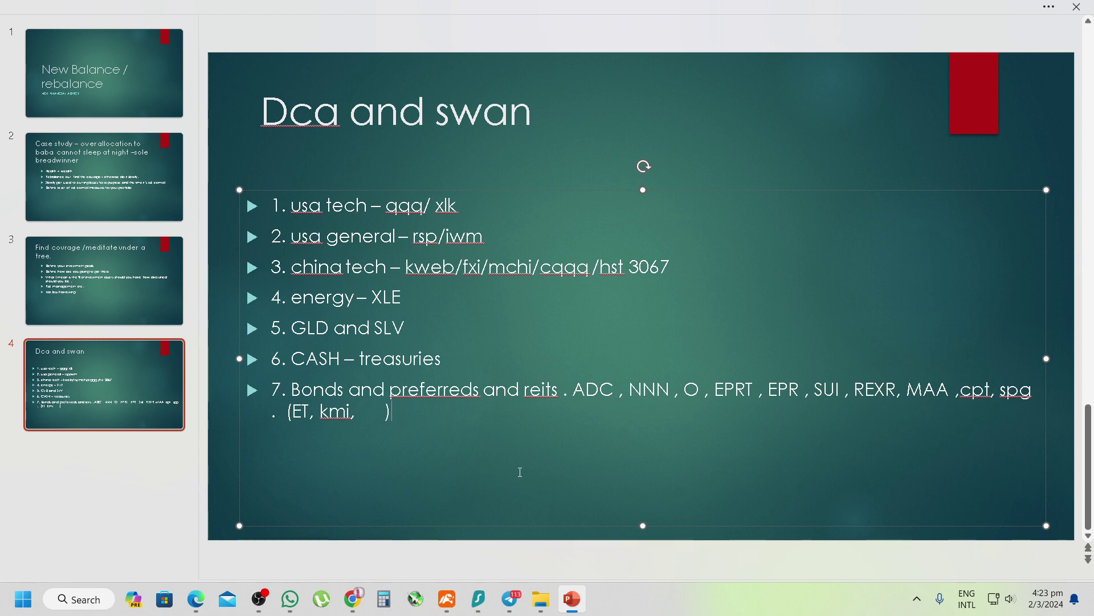
drag(281, 205, 474, 294)
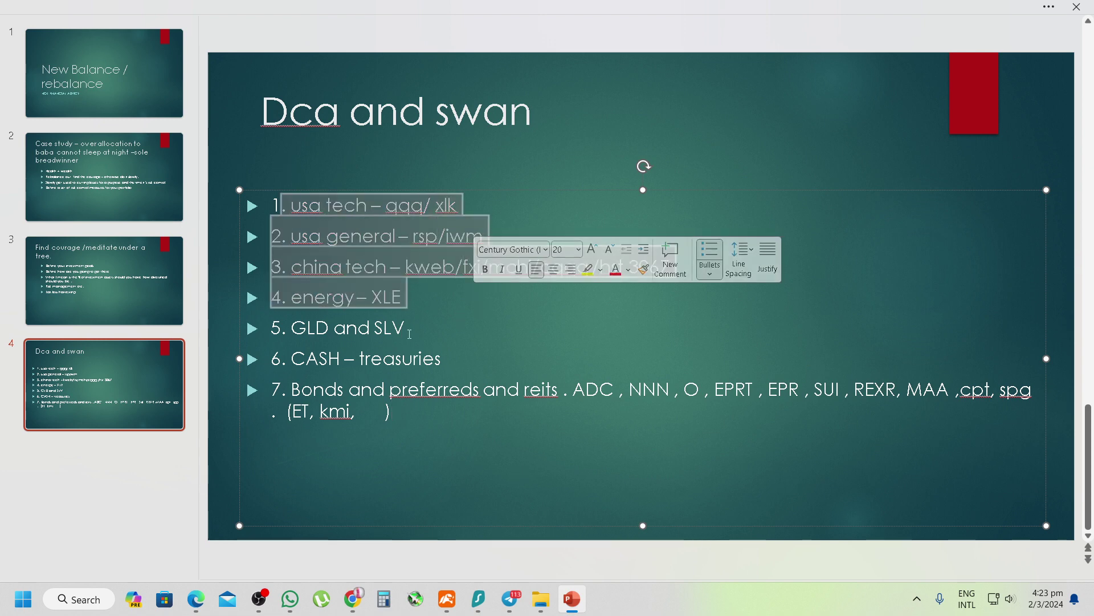
key(Down)
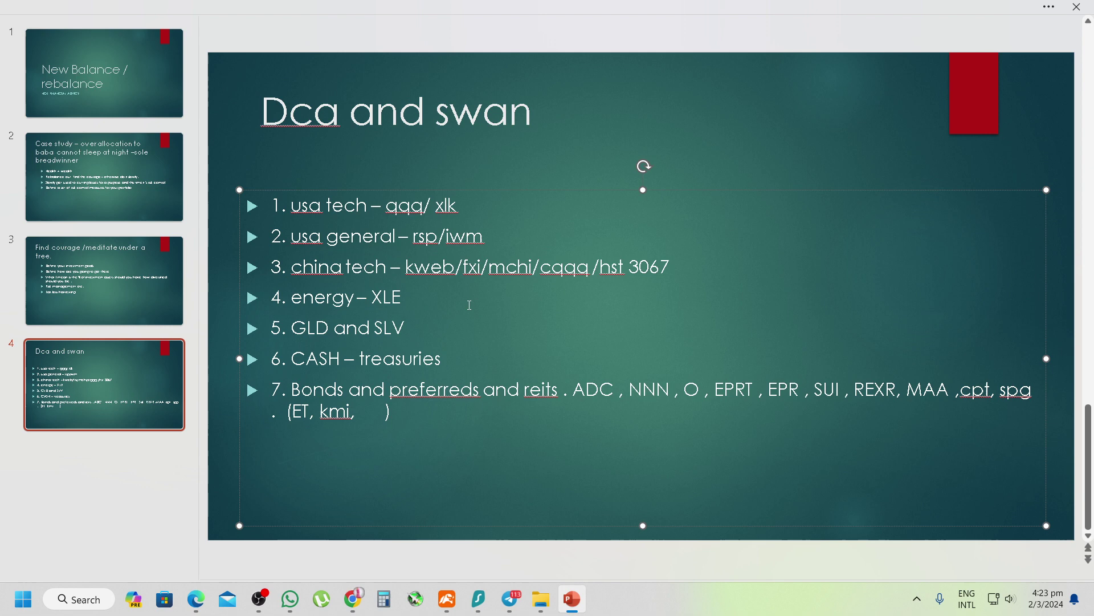
click(542, 155)
click(640, 62)
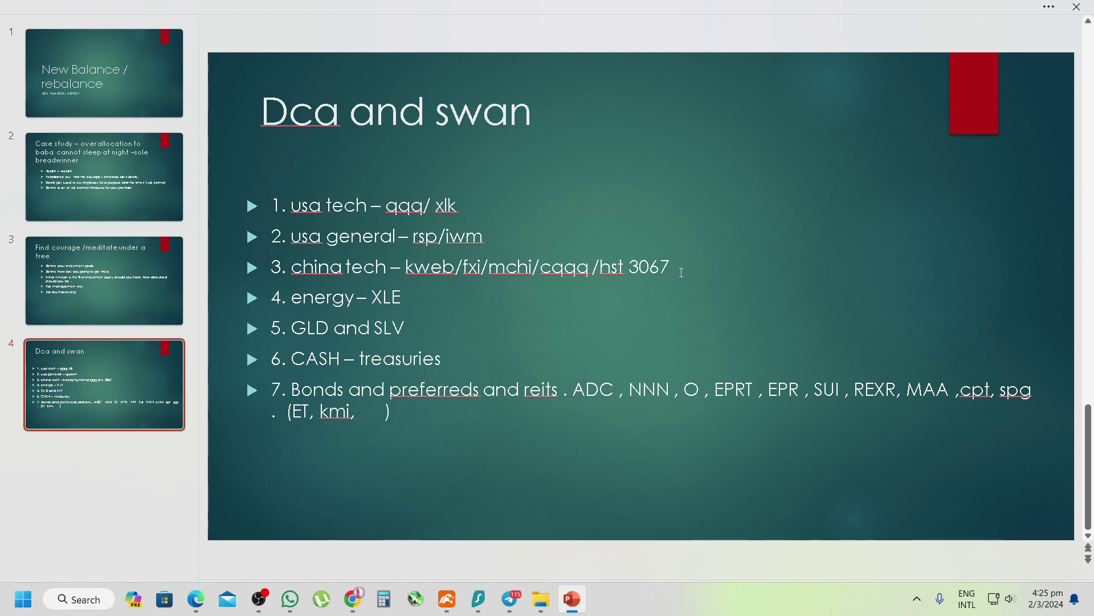
- In the Yahoo Finance window, go from the XLE quote to the KWEB quote page via a 'kweb' search
click(358, 594)
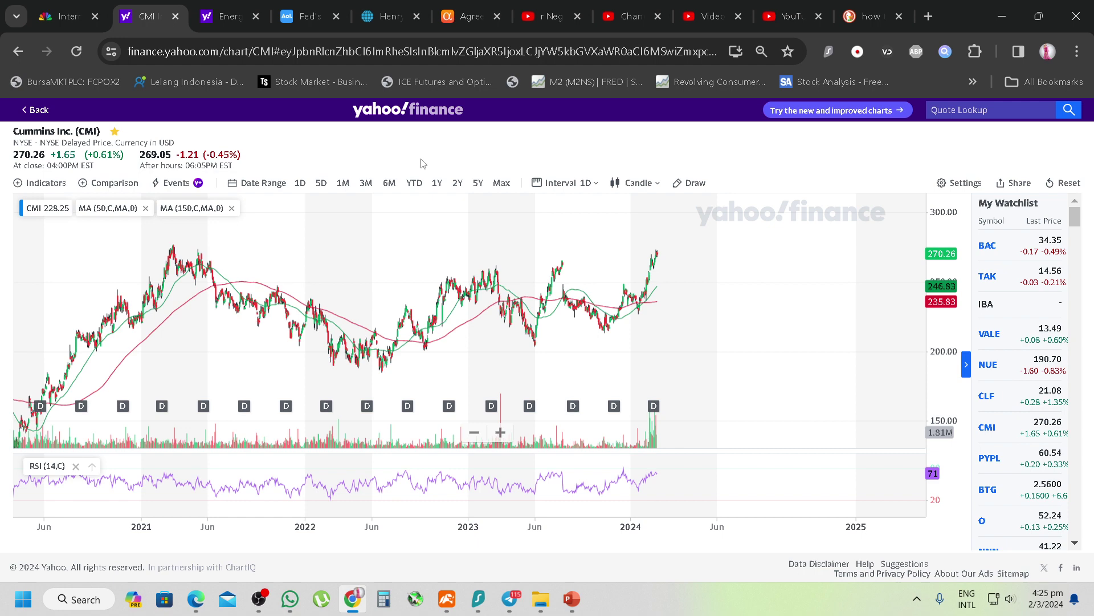
key(alt+Left)
click(211, 5)
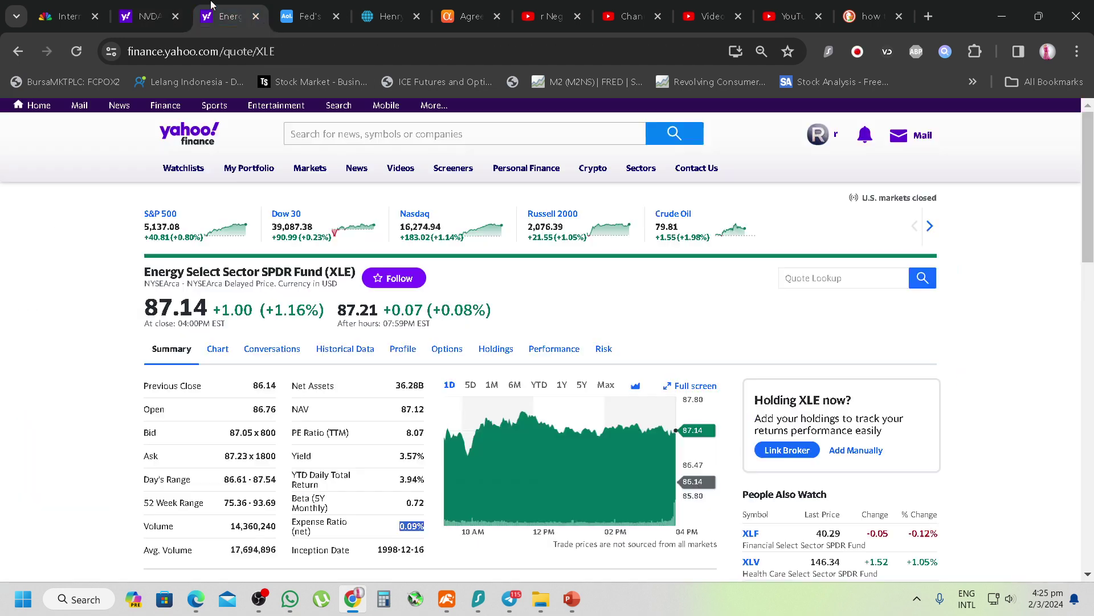
click(408, 135)
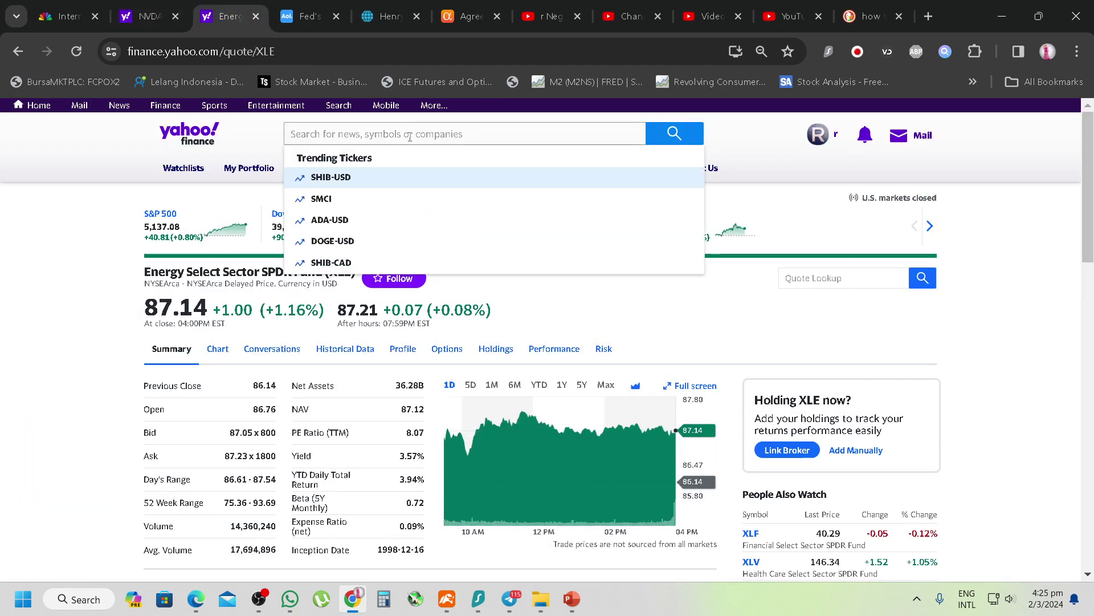
text(kweb)
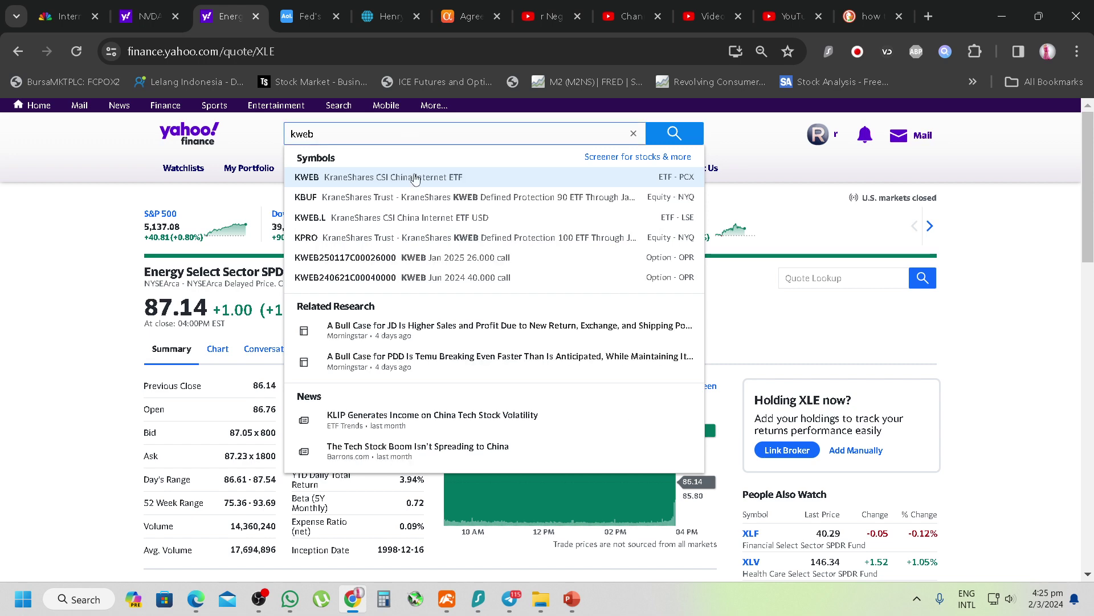
click(449, 184)
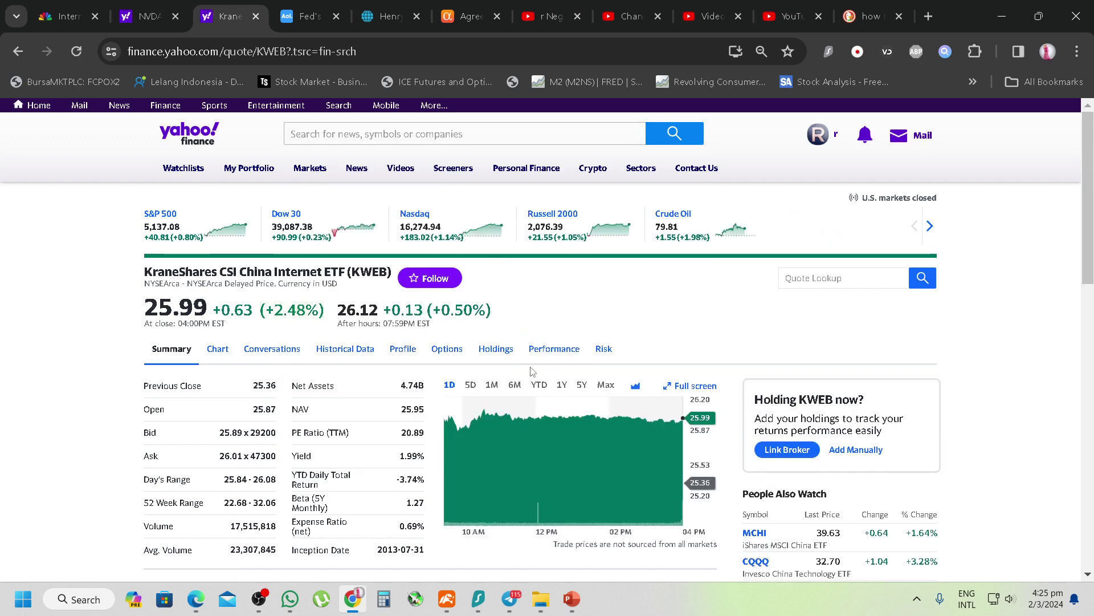
click(483, 365)
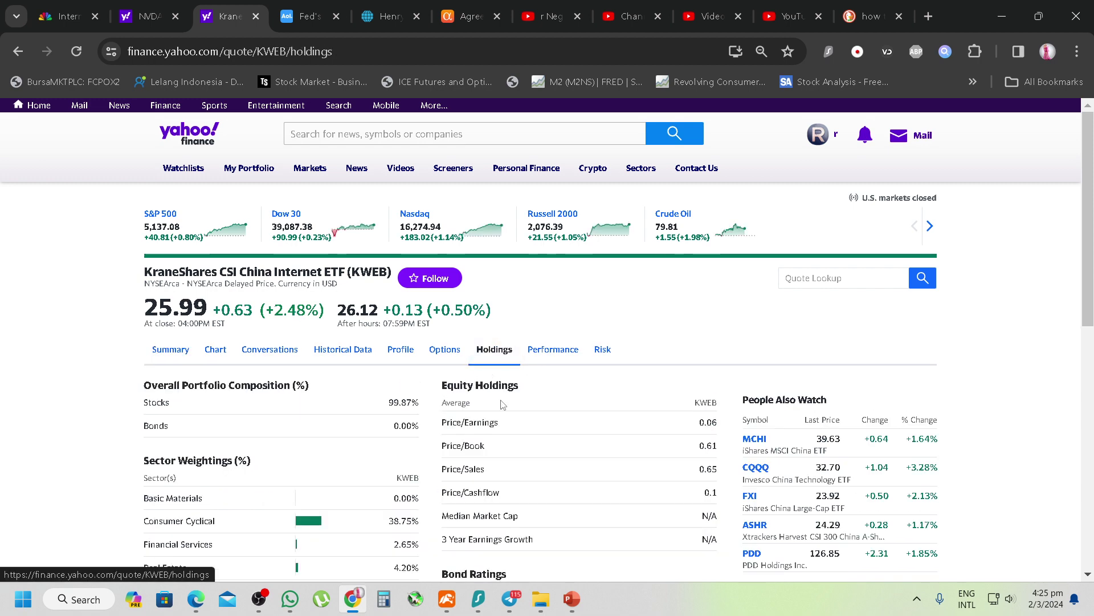
scroll(520, 403, down, 8)
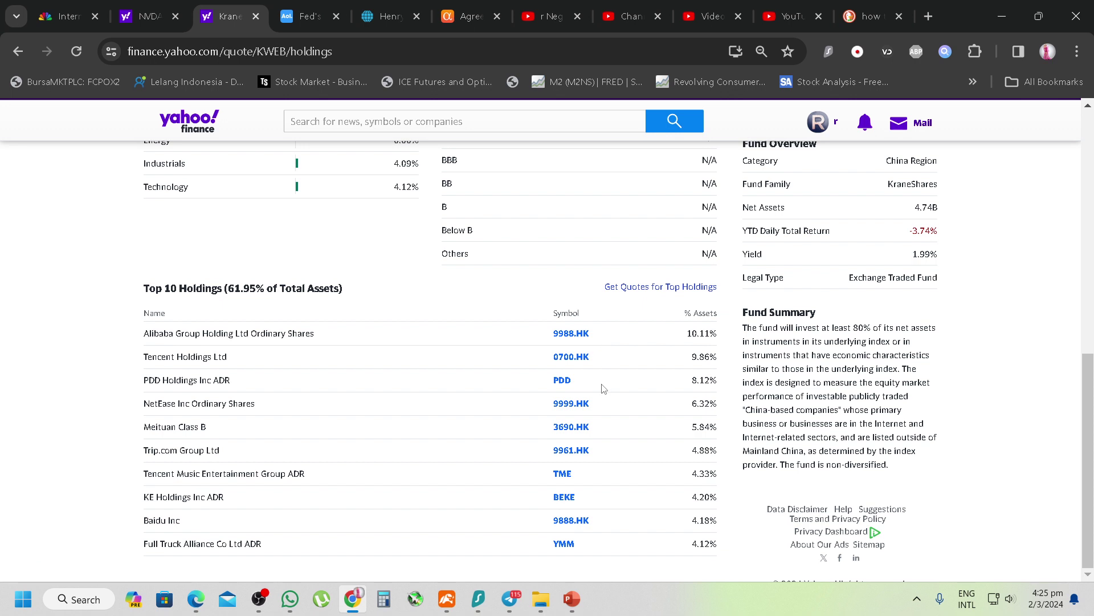
mouse_move(564, 140)
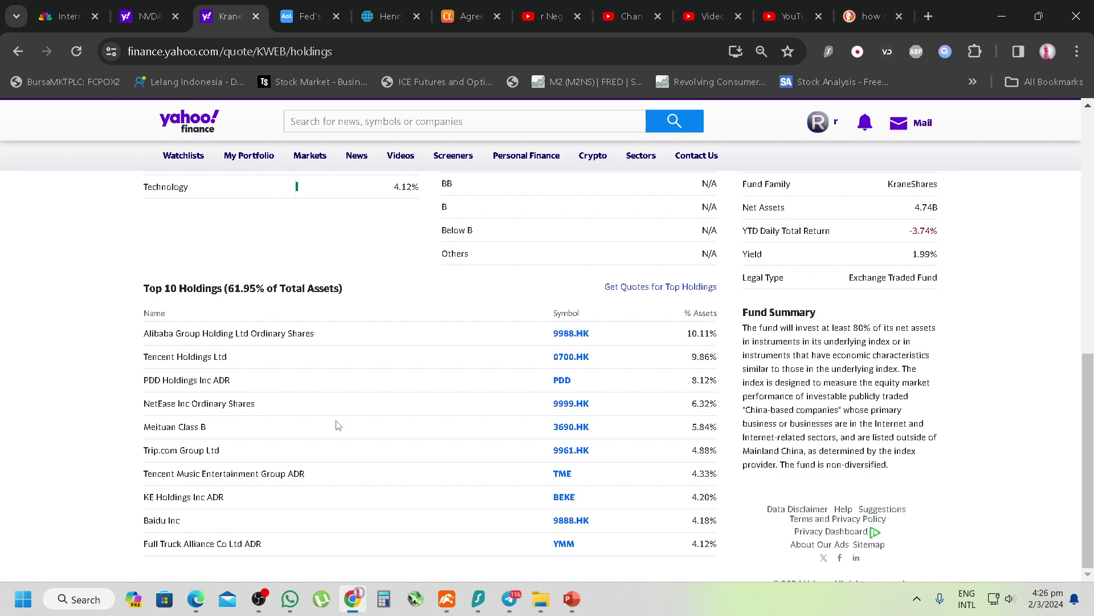
drag(338, 424, 307, 452)
click(343, 437)
drag(268, 452, 165, 452)
drag(192, 521, 140, 530)
click(328, 523)
drag(228, 358, 144, 359)
drag(224, 381, 142, 317)
drag(271, 411, 215, 407)
drag(144, 317, 146, 432)
scroll(408, 453, up, 5)
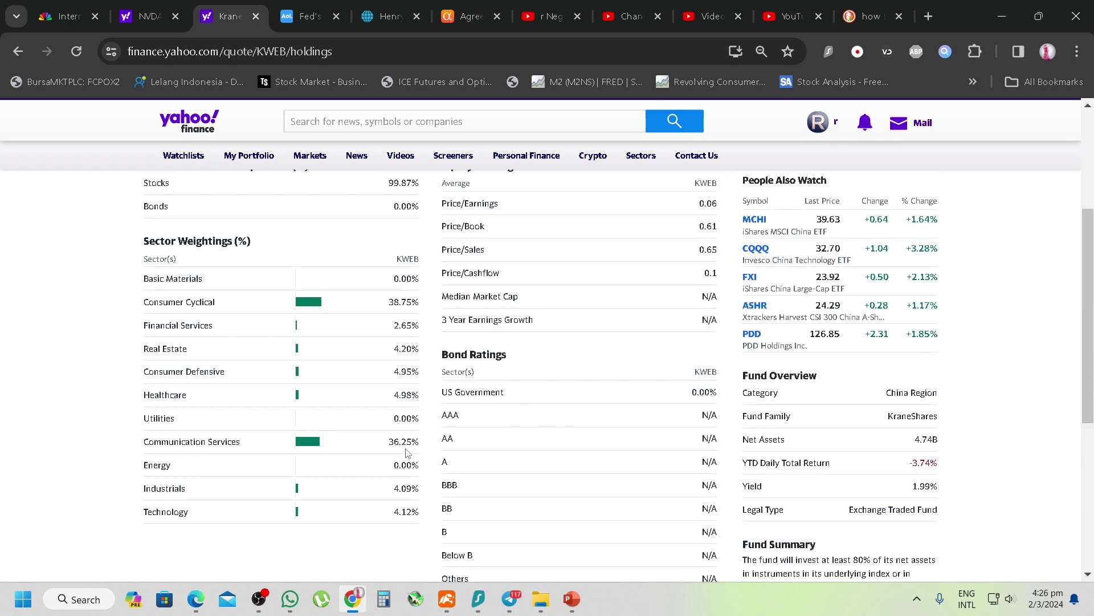
scroll(408, 453, up, 4)
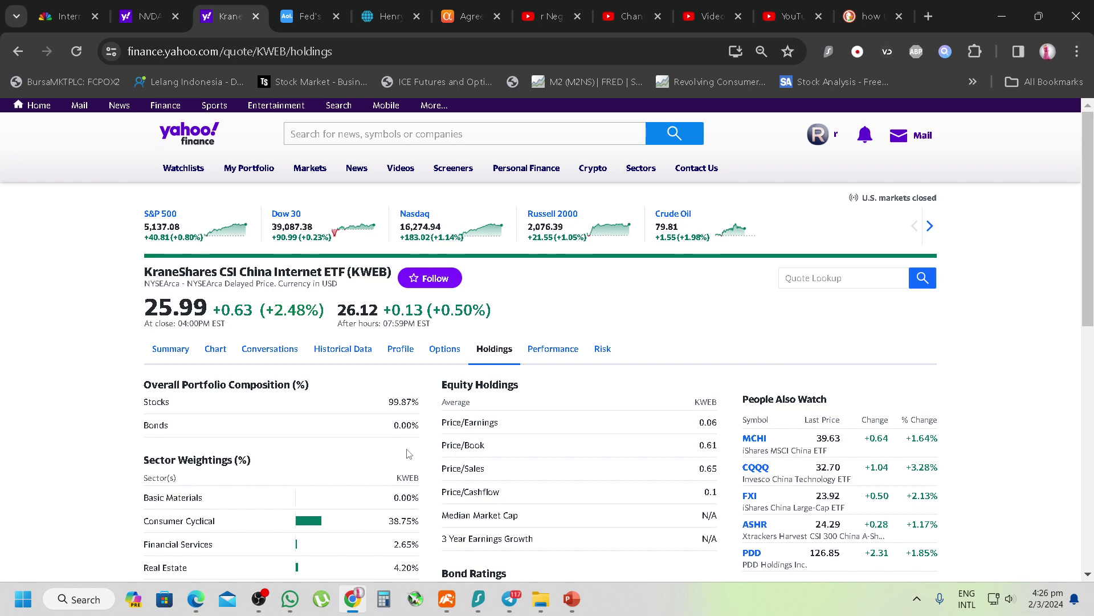
- Search for Ping An, then Tencent, correcting the query to 'tcehy'
click(483, 135)
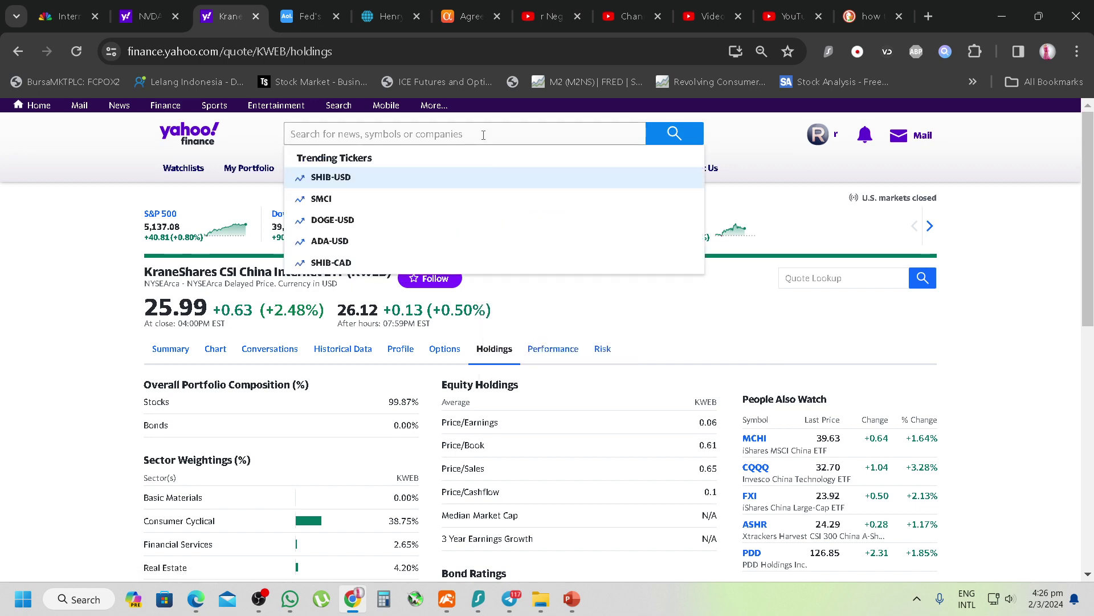
text(pngar)
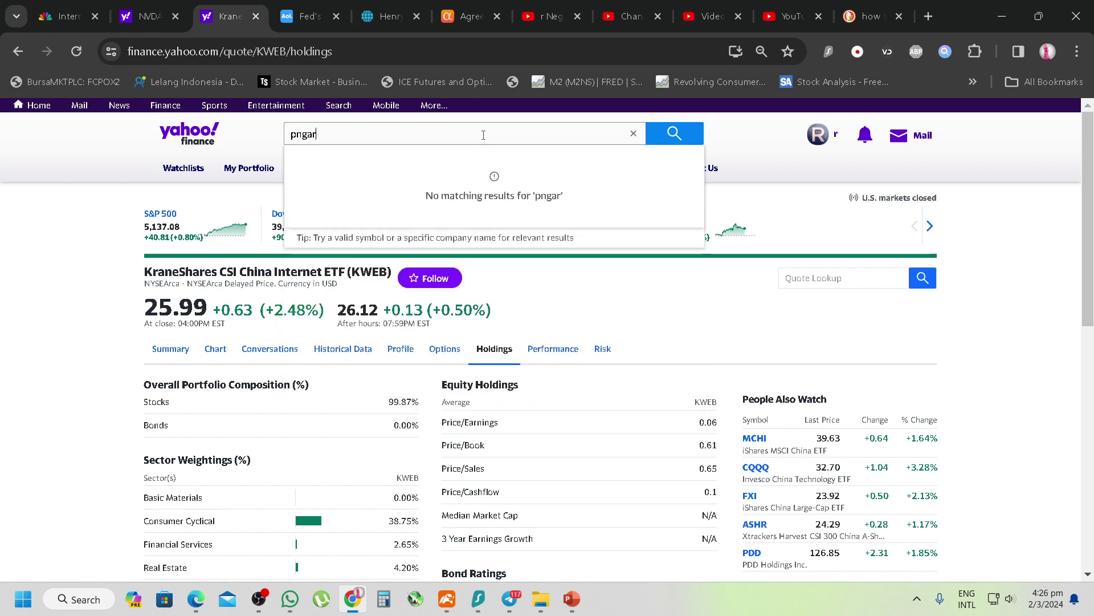
key(BackSpace)
text(y)
key(BackSpace)
key(BackSpace)
key(BackSpace)
key(BackSpace)
key(BackSpace)
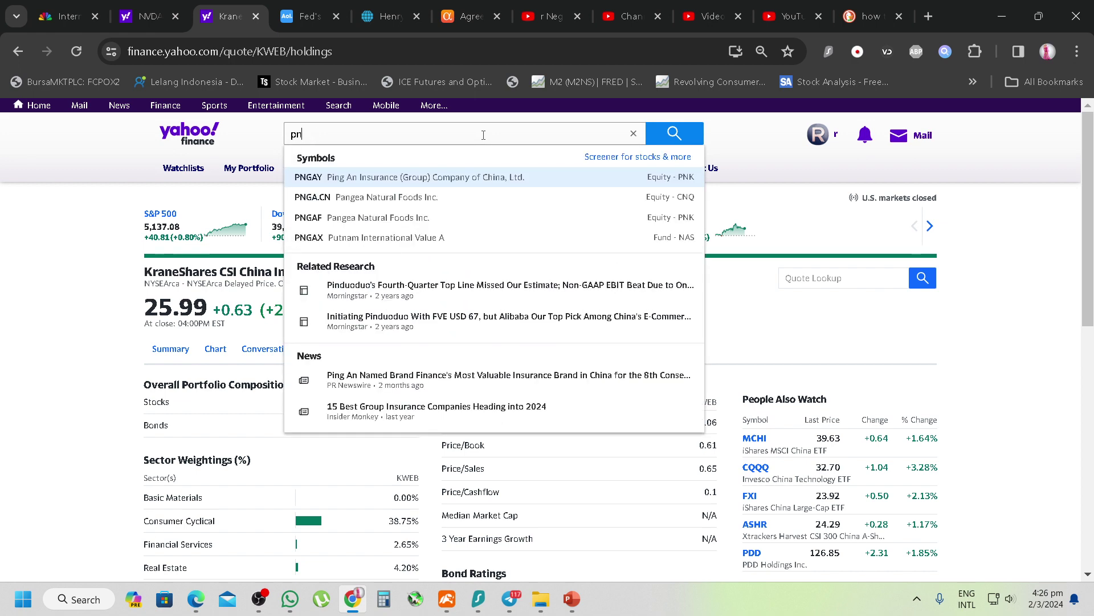
text(tceg)
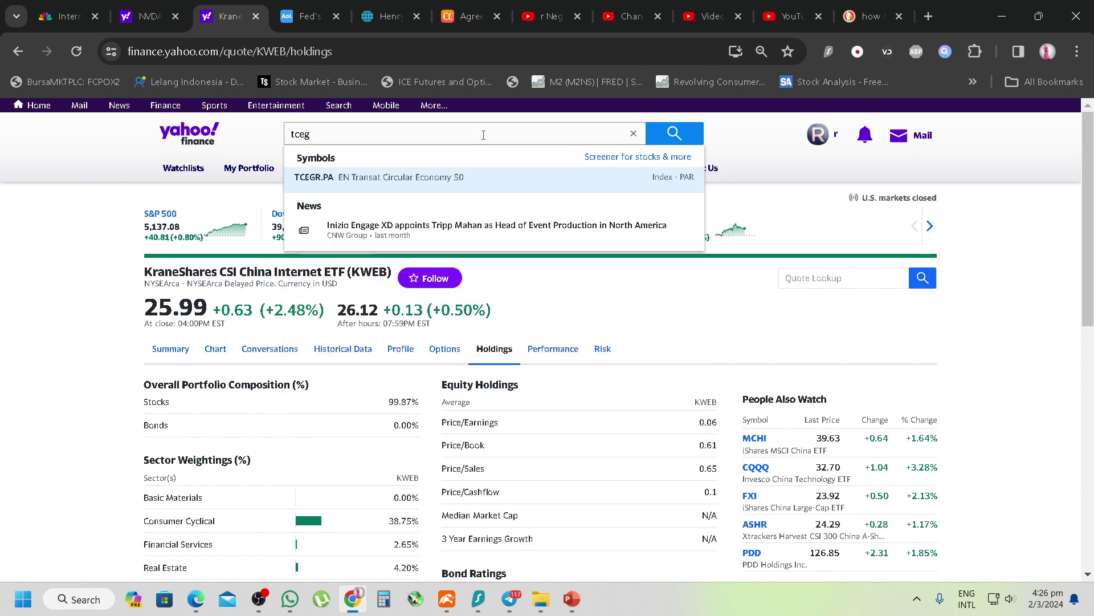
key(BackSpace)
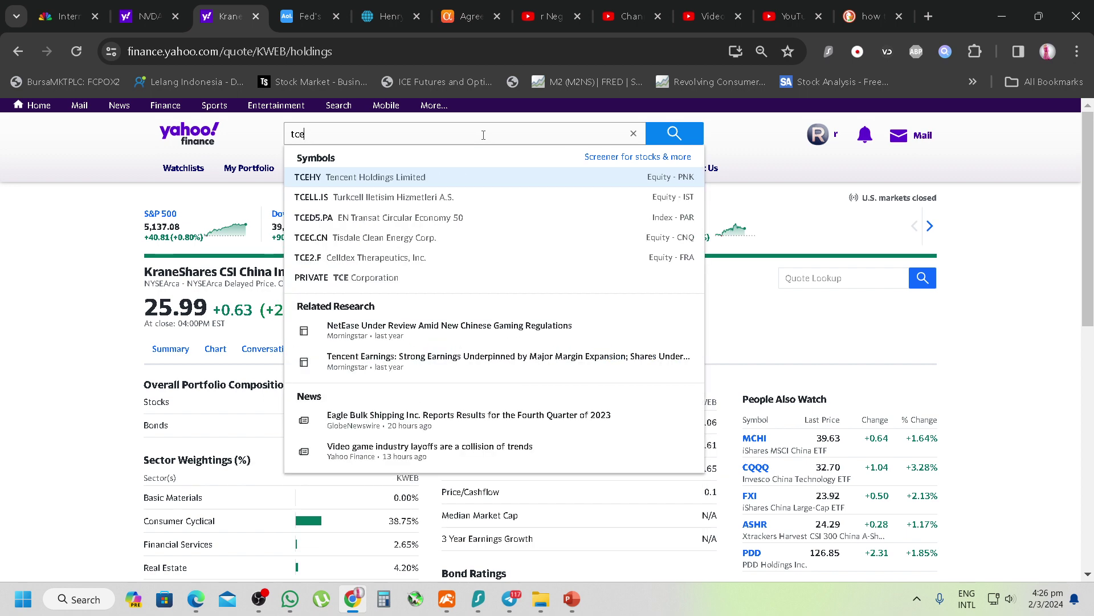
text(hy)
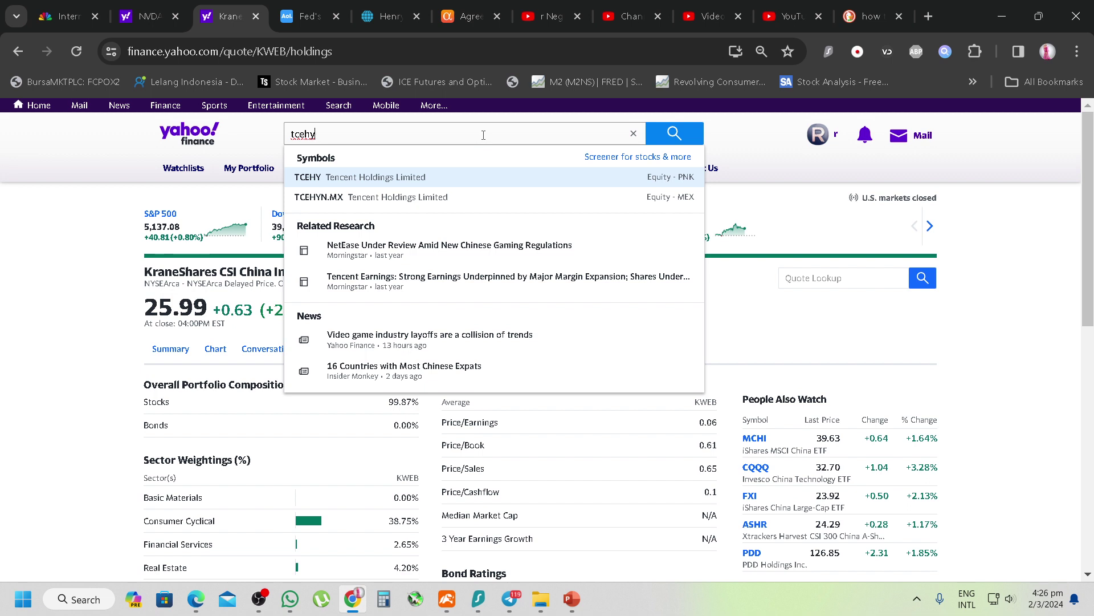
- Replace the query with 'meituan', open the MPNGY quote page and show its 1Y chart
double_click(484, 135)
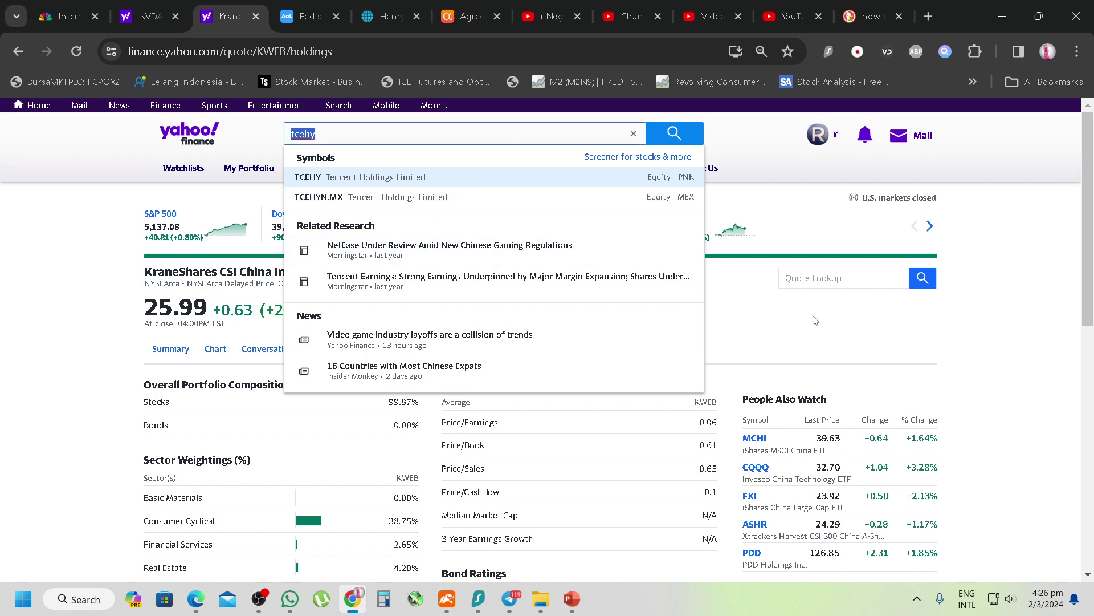
scroll(980, 393, down, 8)
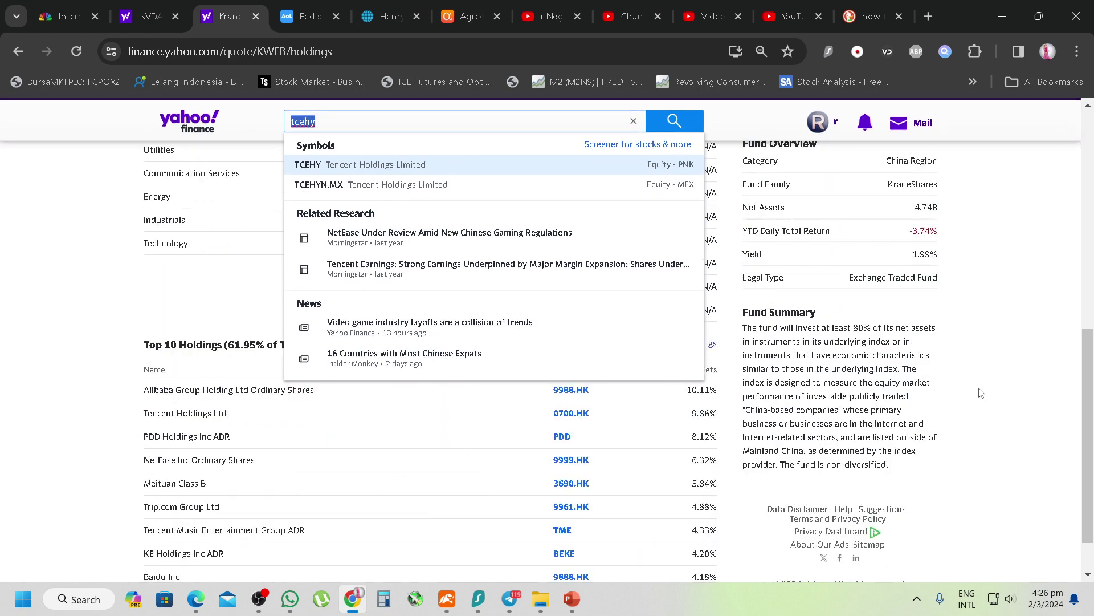
scroll(981, 393, up, 8)
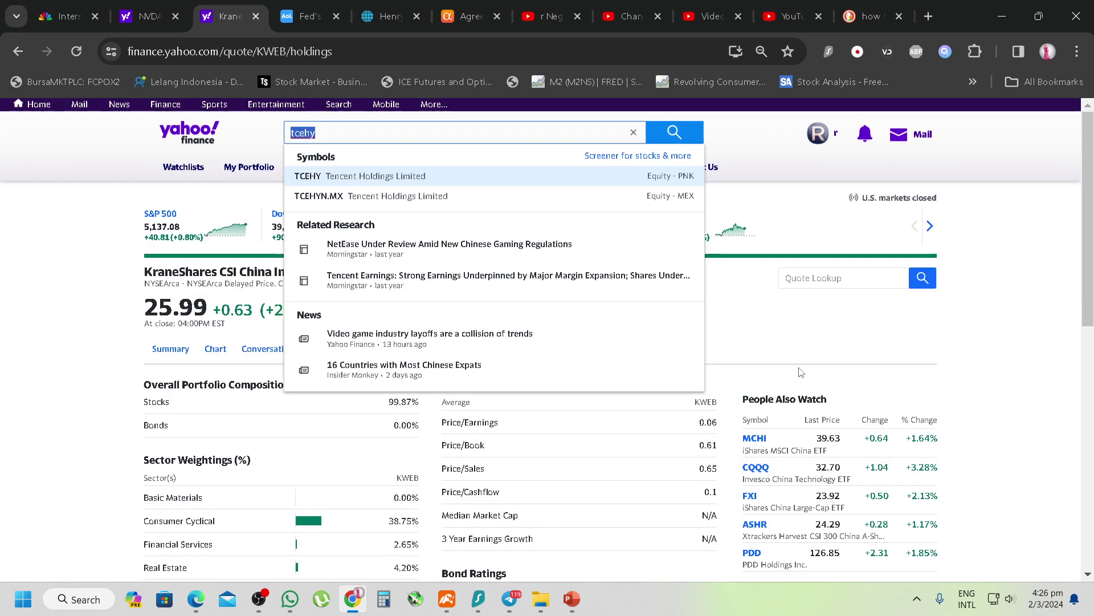
text(mei)
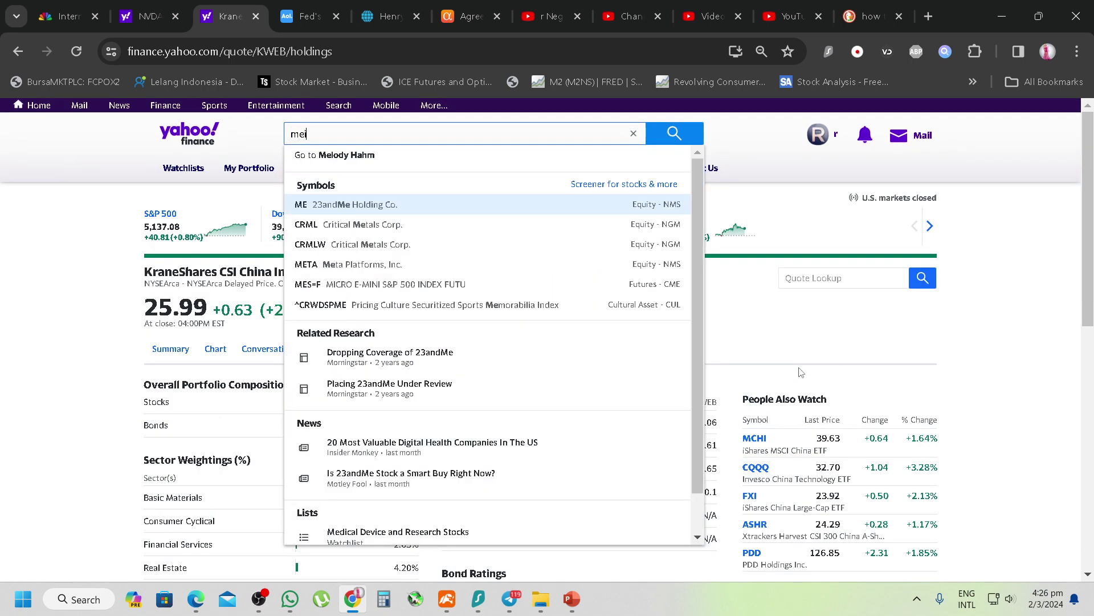
text(tuan)
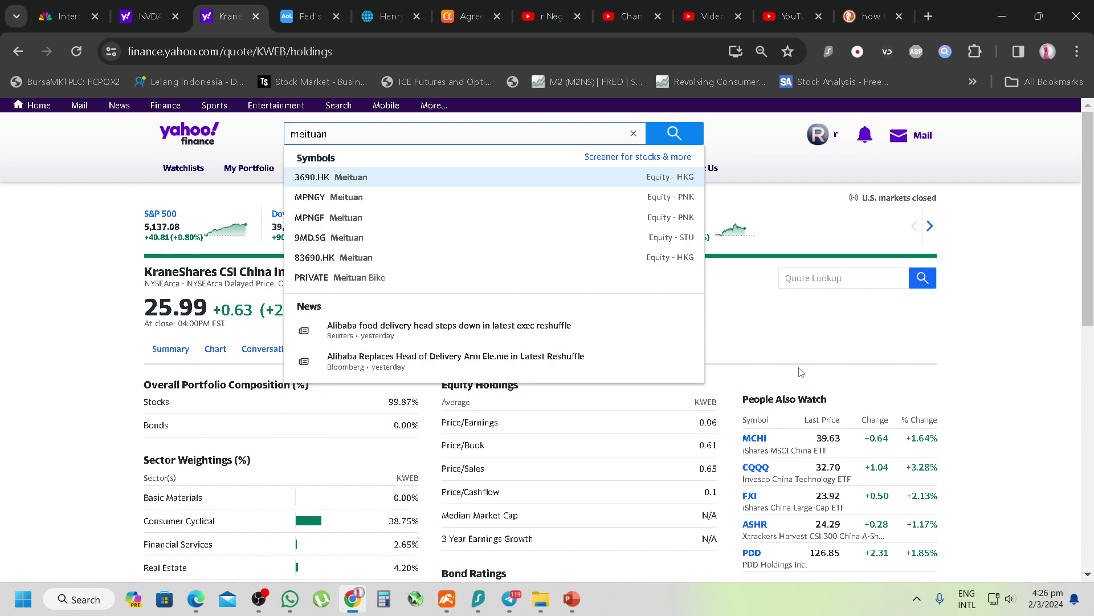
click(428, 204)
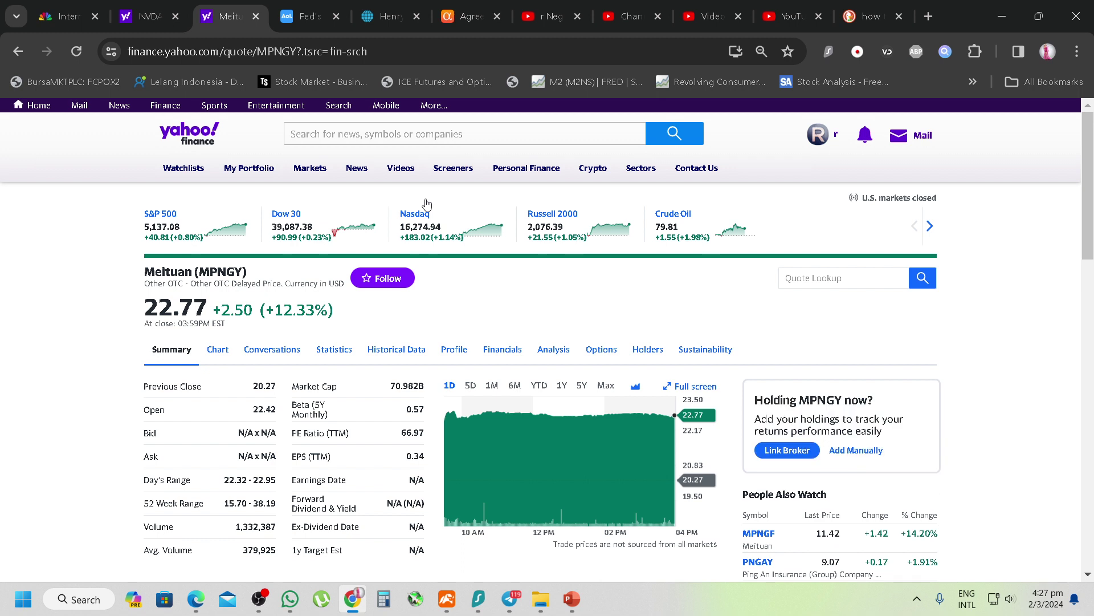
click(561, 386)
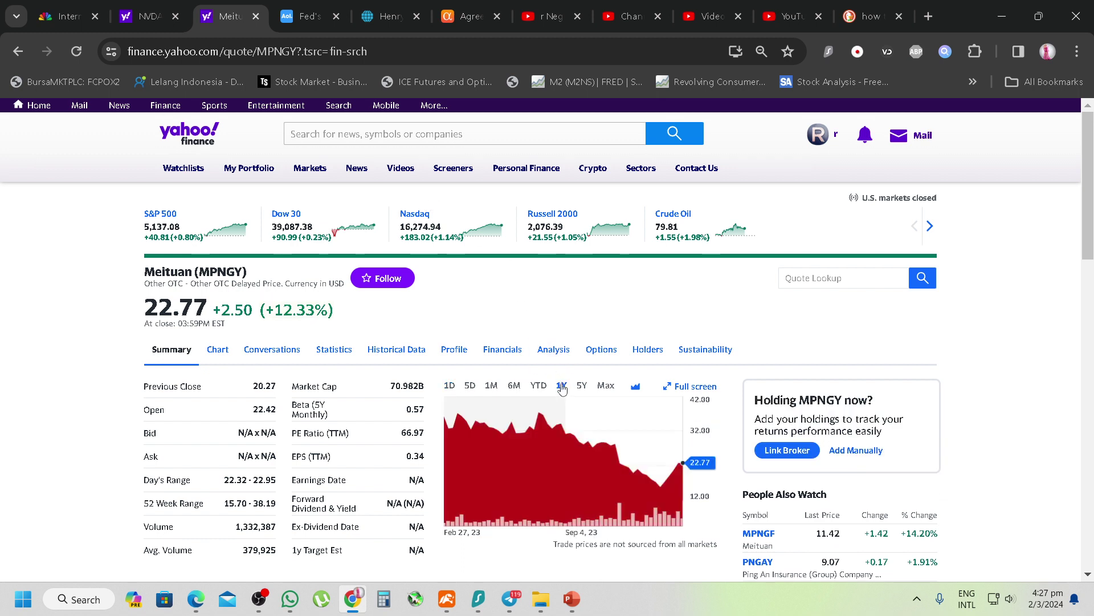
mouse_move(661, 497)
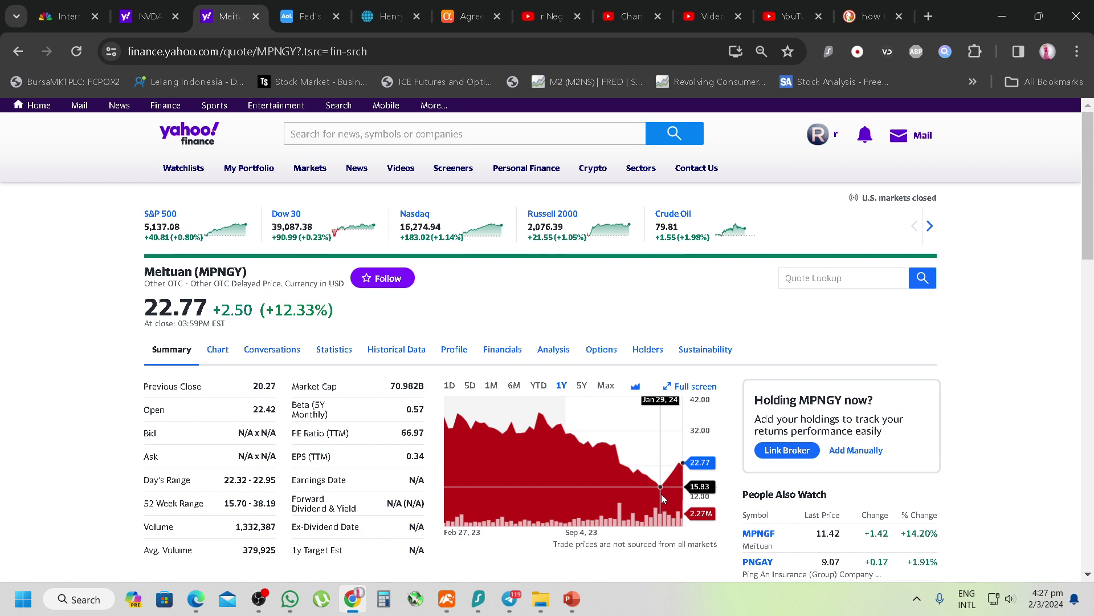
scroll(661, 493, down, 3)
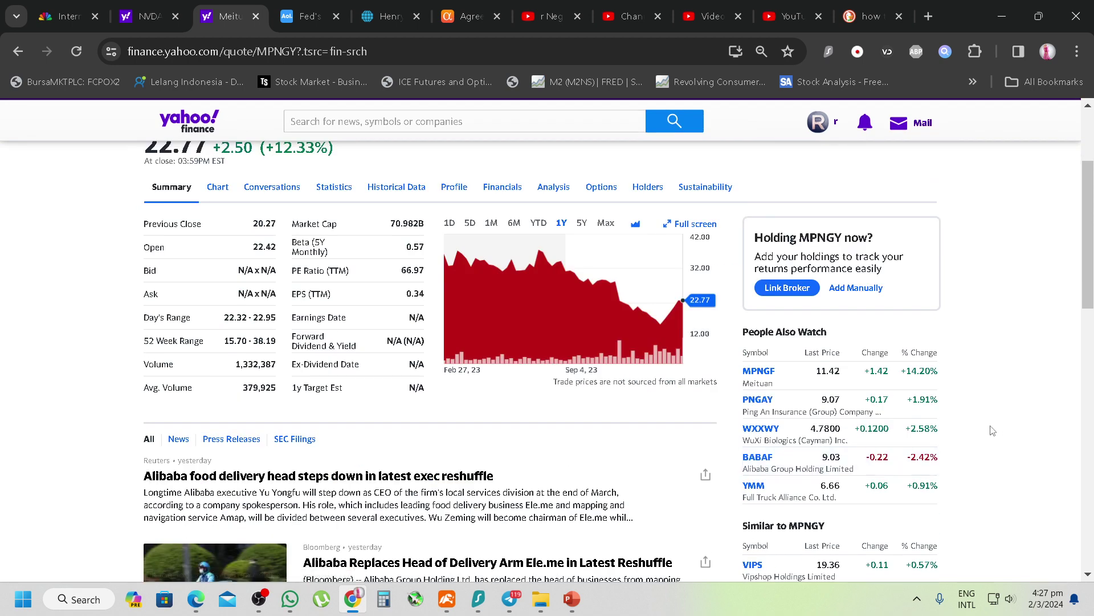
scroll(990, 430, up, 3)
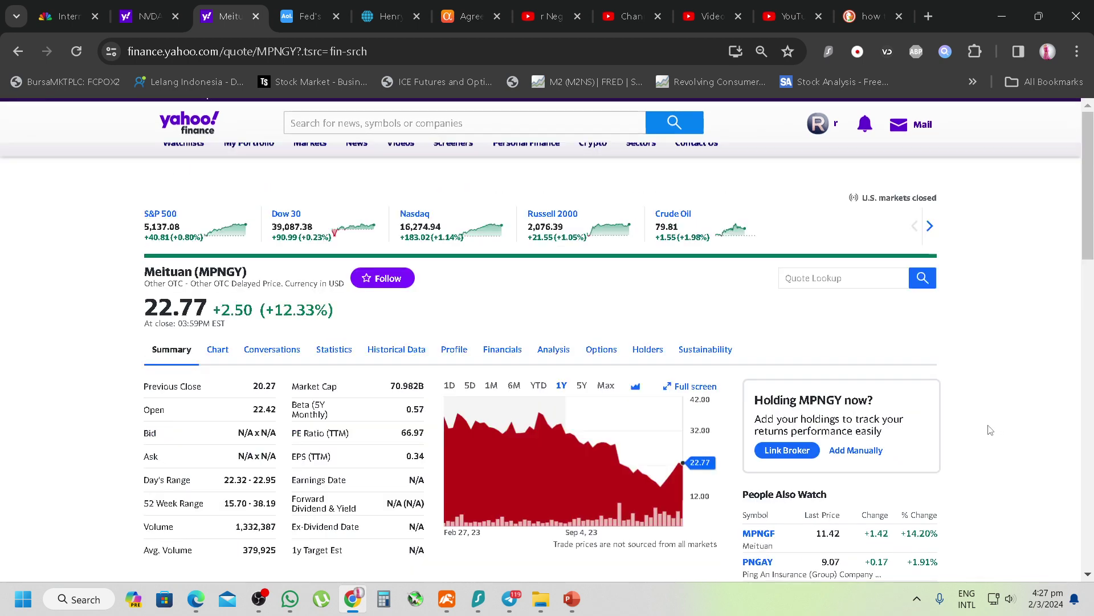
- Search 'jd' and open the JD.com, Inc. quote page
click(417, 133)
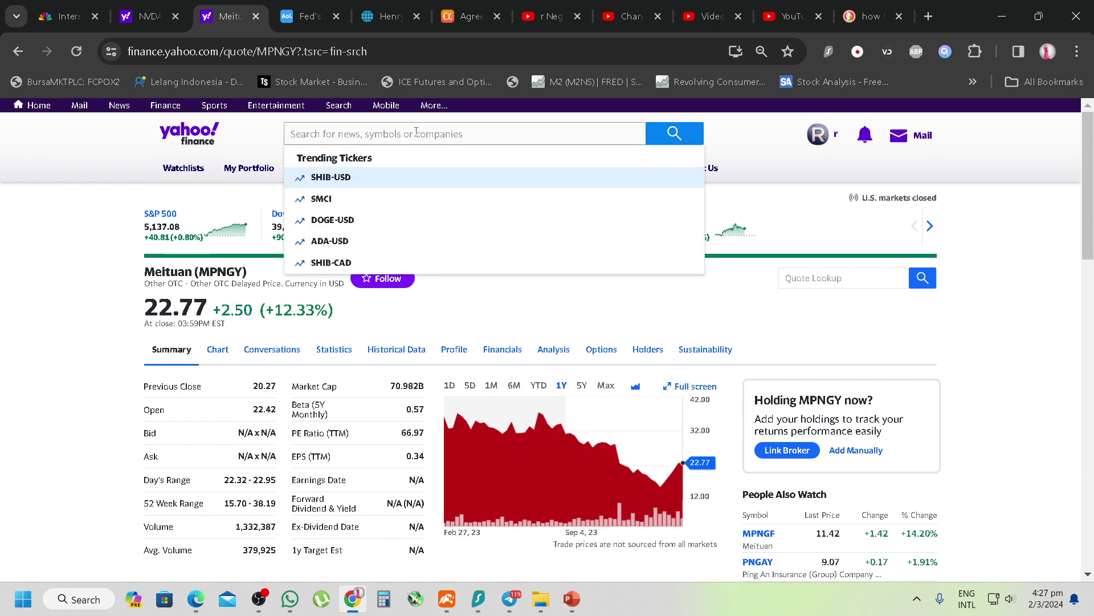
text(jd)
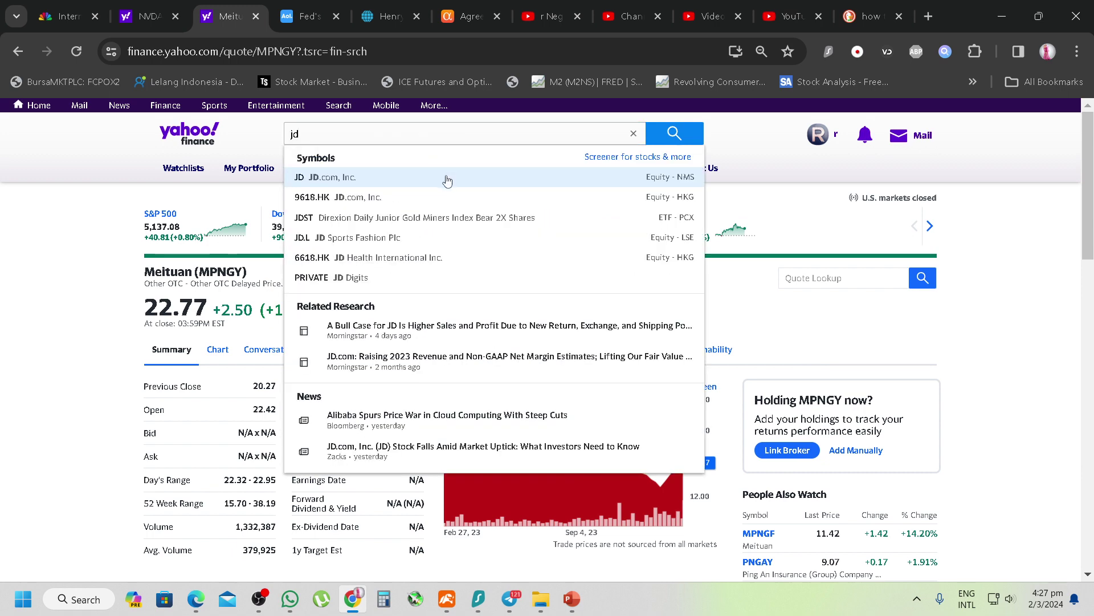
click(447, 179)
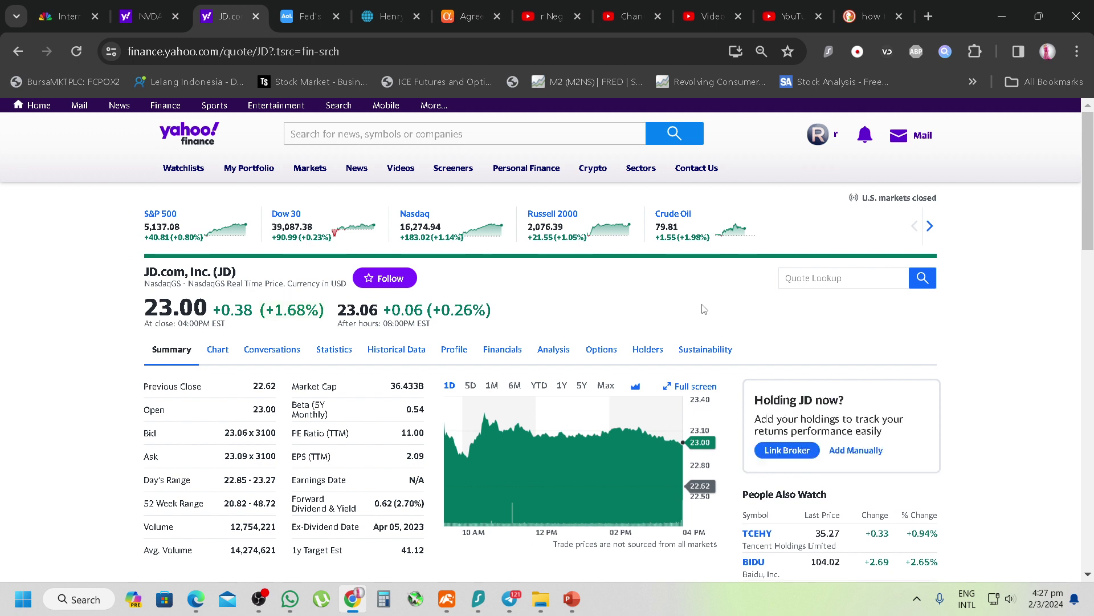
- Dismiss the trending ticker suggestions and return to PowerPoint's slide 4, 'Dca and swan'
click(389, 134)
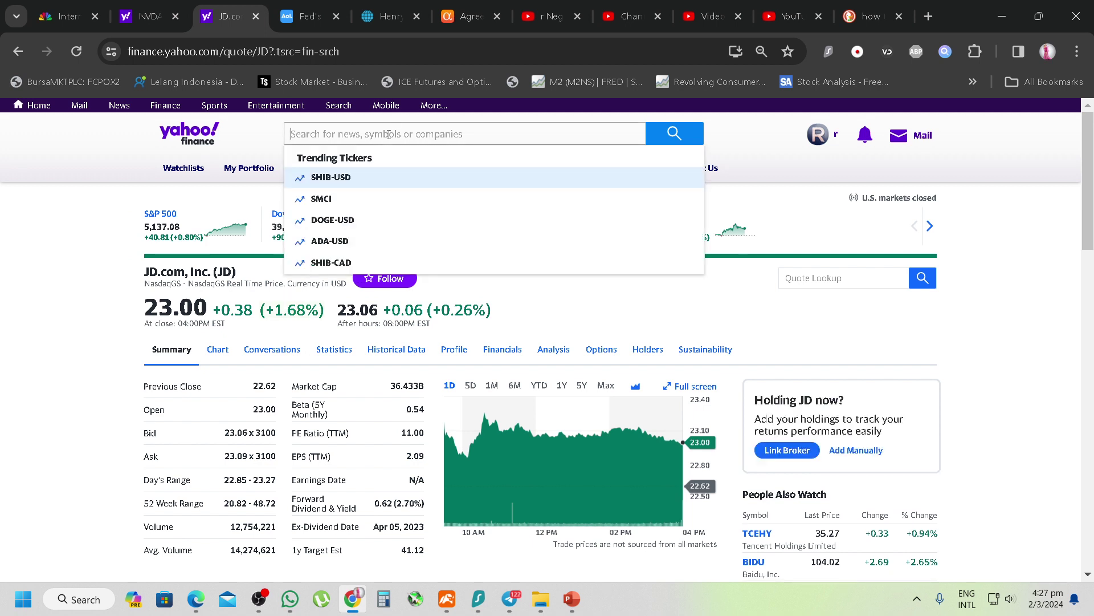
click(72, 406)
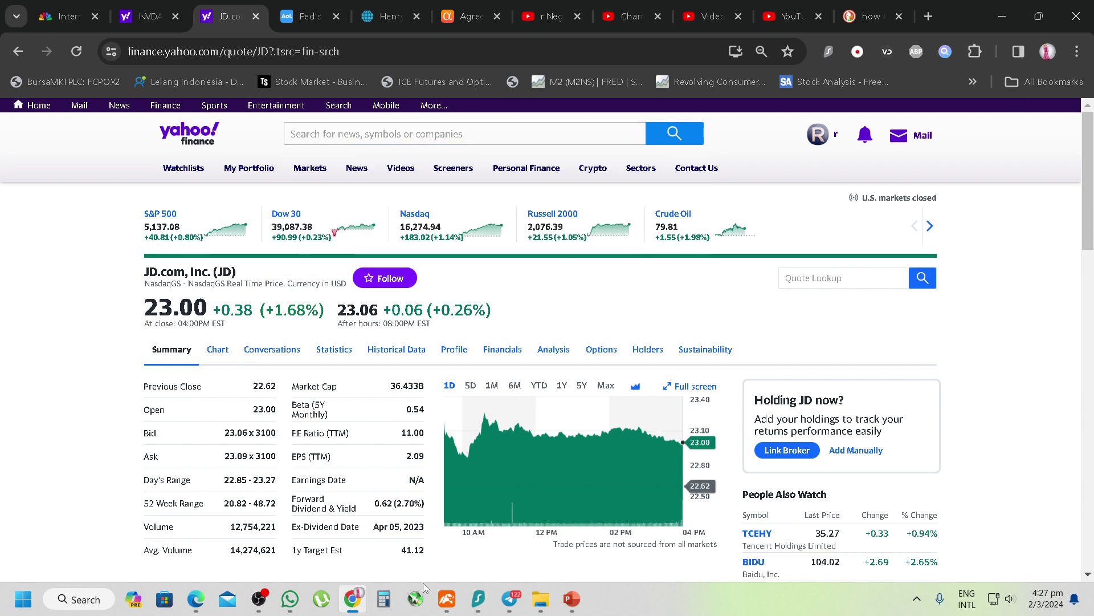
click(578, 604)
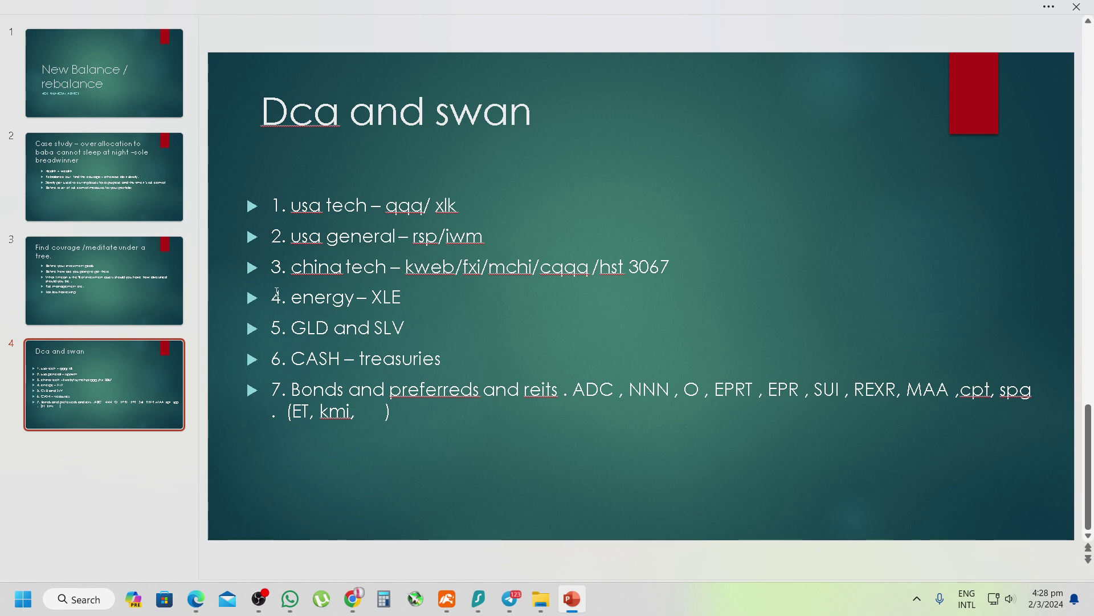
triple_click(328, 296)
click(488, 321)
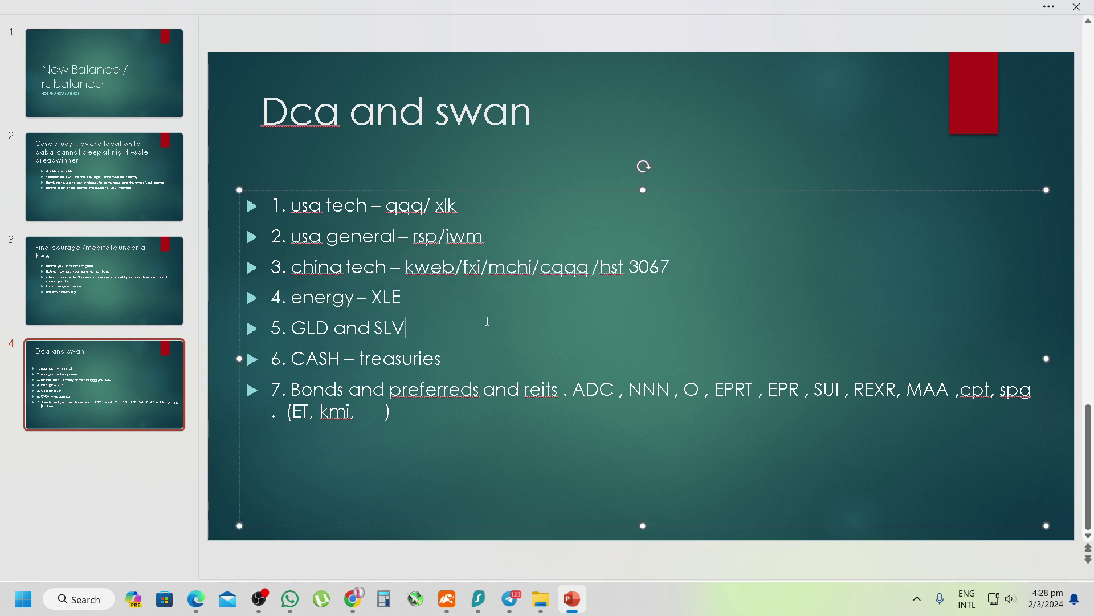
click(418, 300)
drag(374, 292, 402, 303)
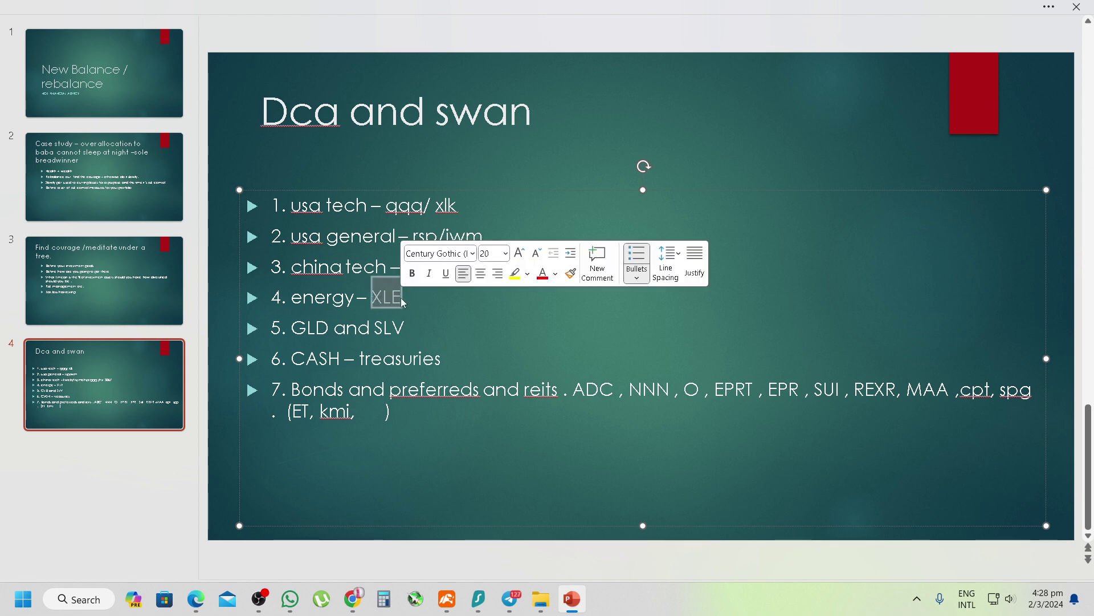
click(403, 302)
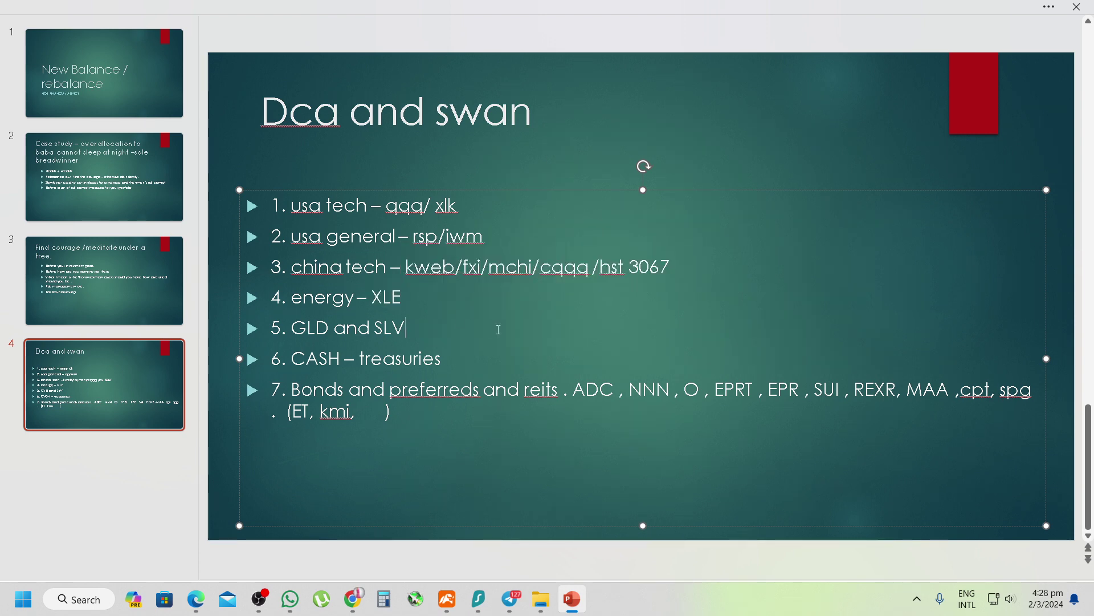
drag(425, 293, 358, 297)
click(449, 313)
click(451, 307)
drag(407, 267, 676, 269)
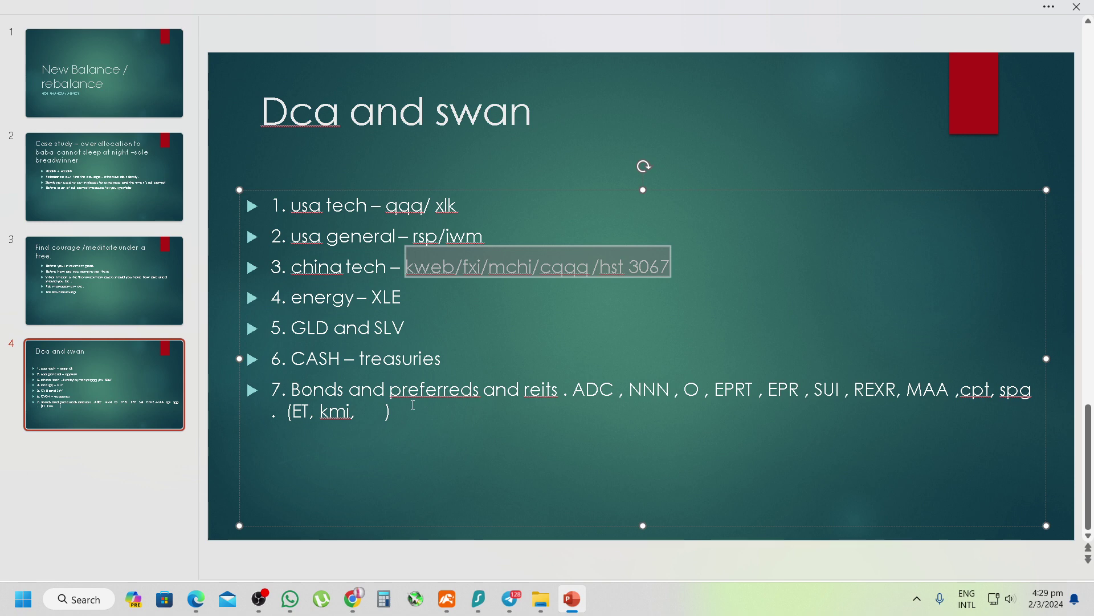
click(944, 157)
click(993, 164)
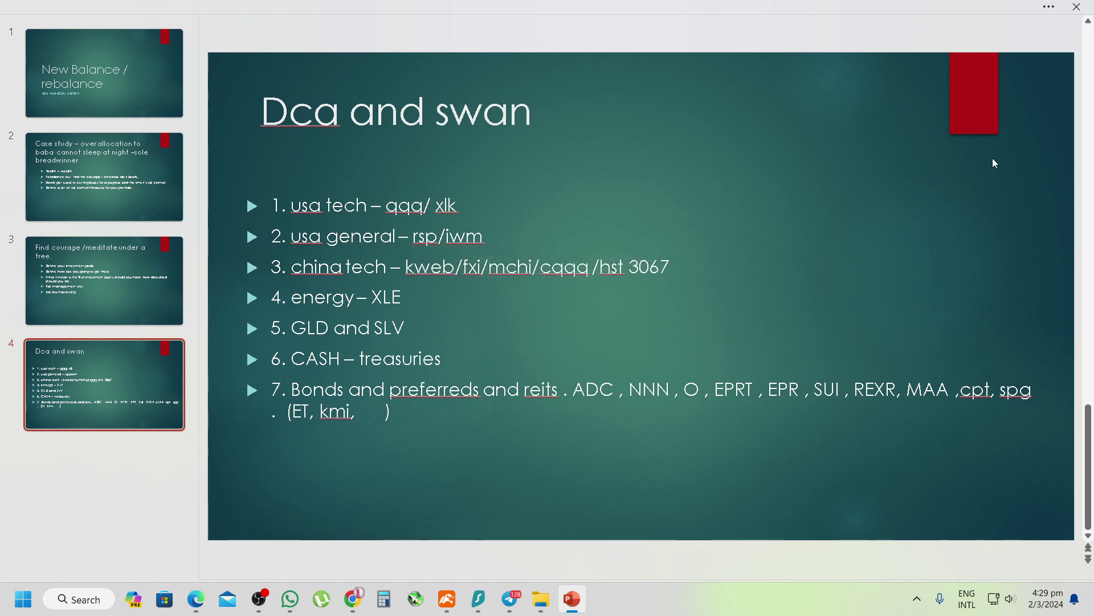